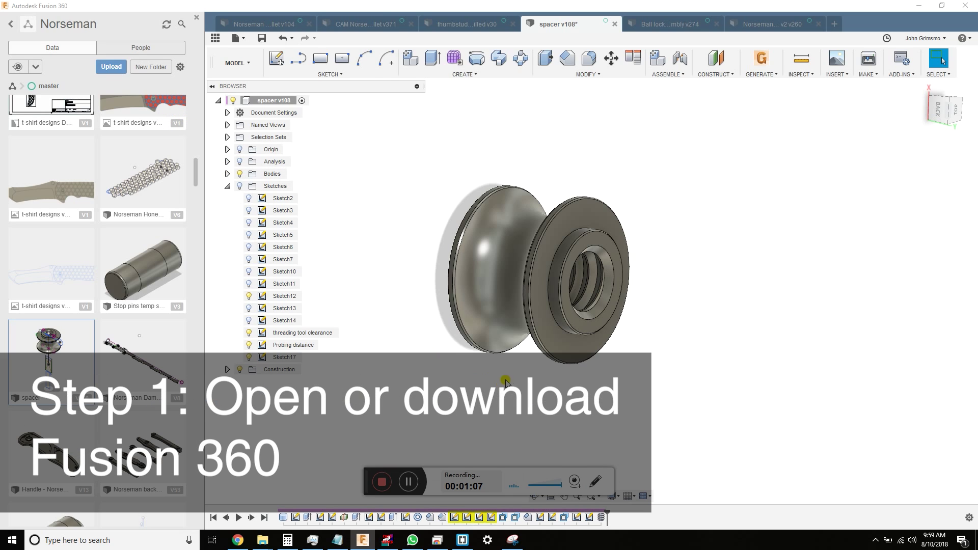
Step: Create a new empty design inside the random projects project
click(9, 25)
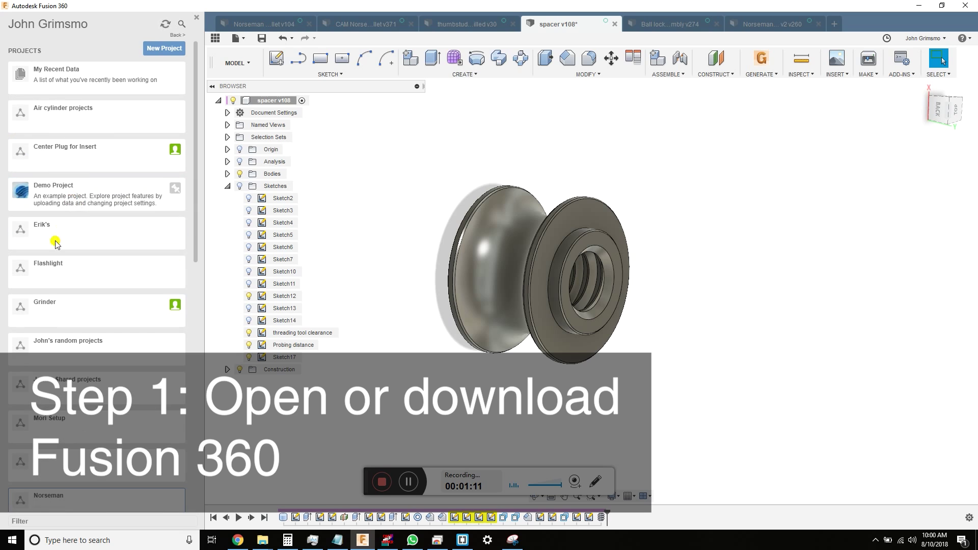
click(60, 349)
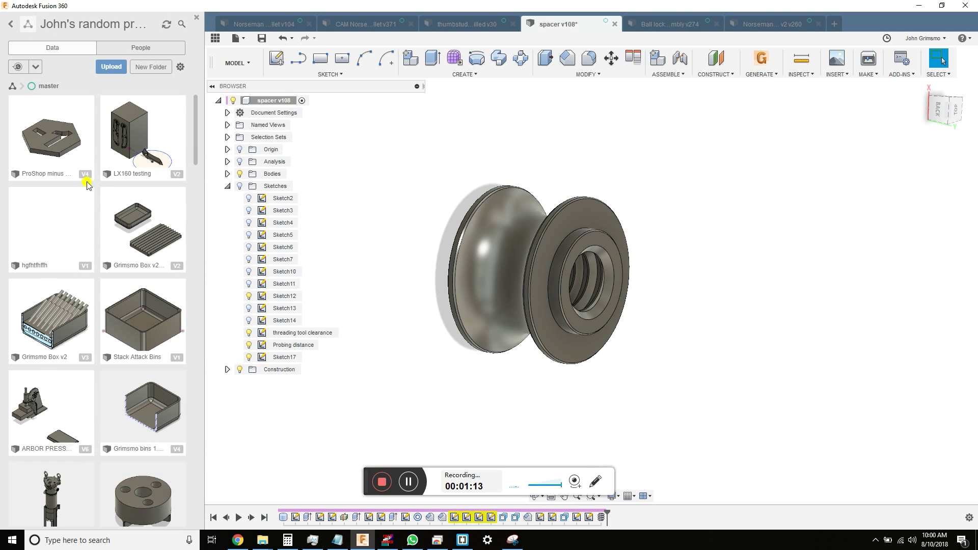
click(232, 42)
click(249, 56)
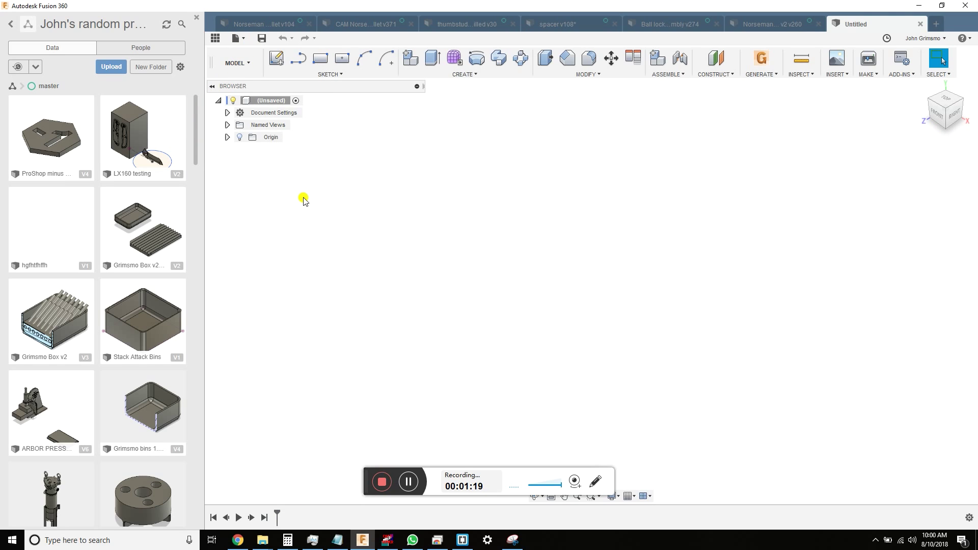
Step: Save the new design under the name 'zoom dealie'
click(262, 39)
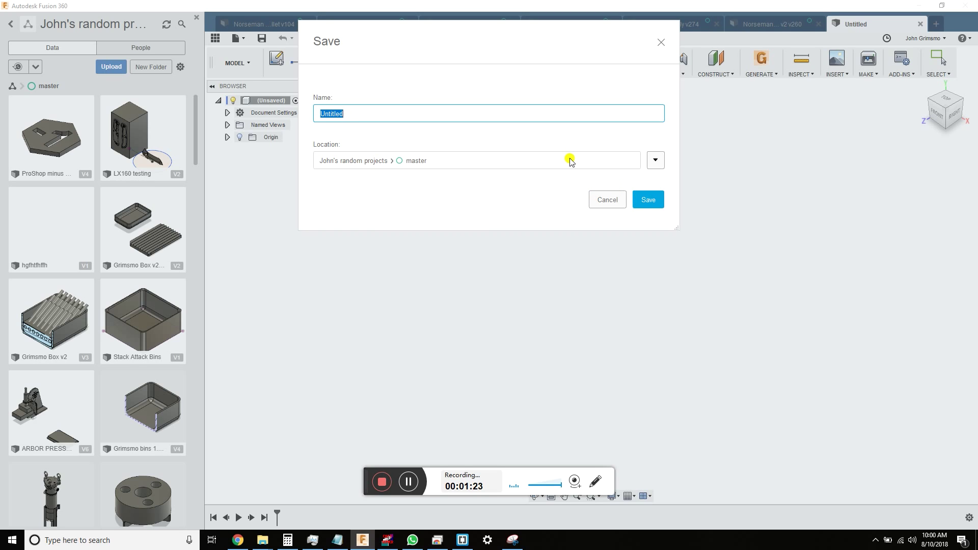
text(zoom dealie)
key(Return)
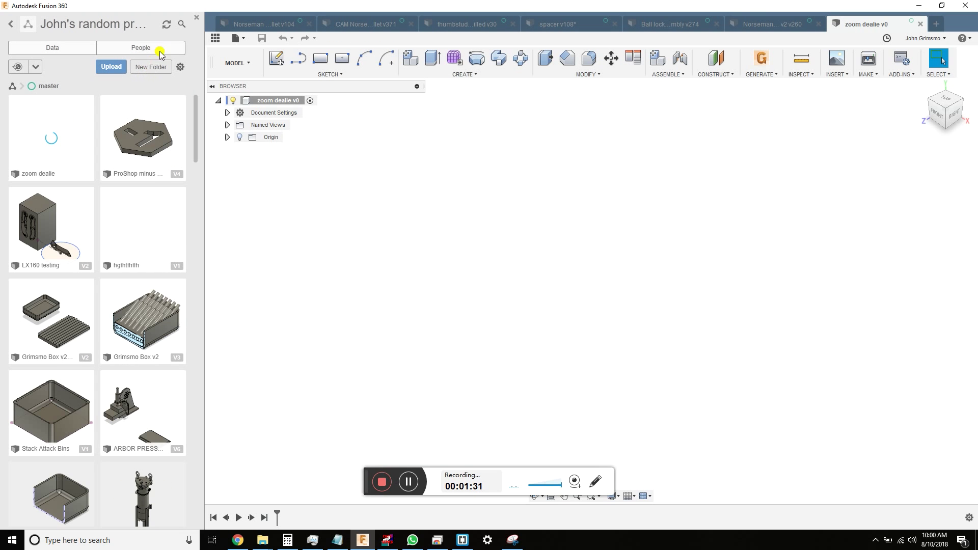
Step: Start a sketch on the bottom plane and dimension the 0.19 by 0.04 rectangle's width
click(194, 20)
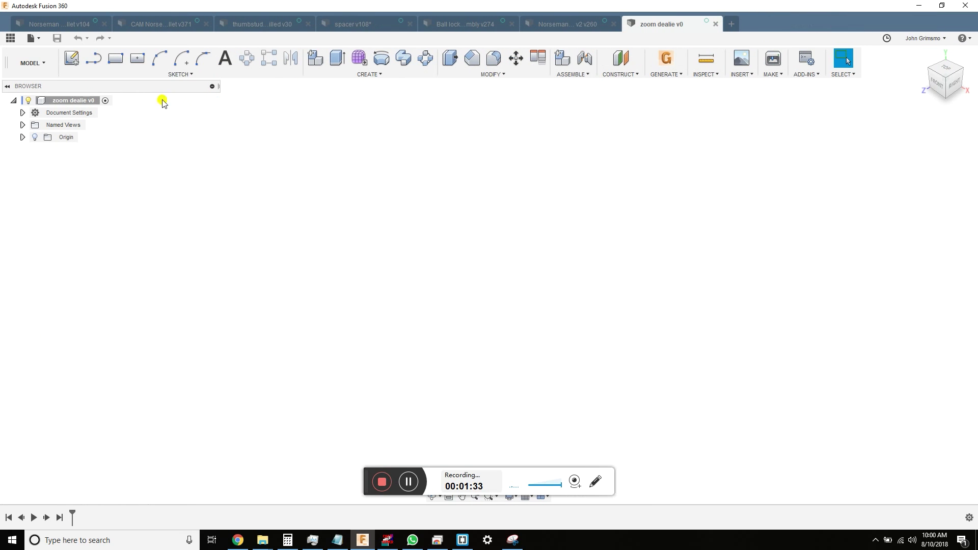
click(72, 60)
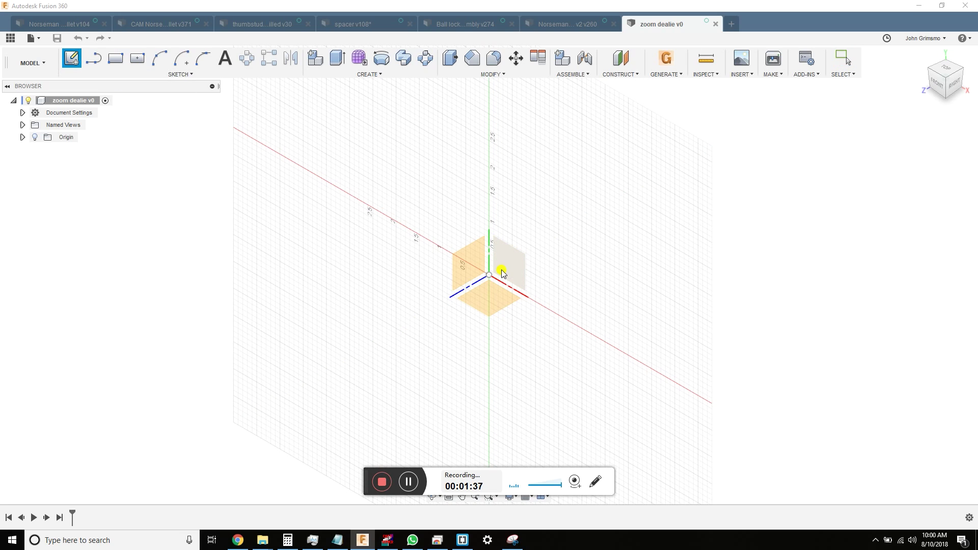
click(484, 295)
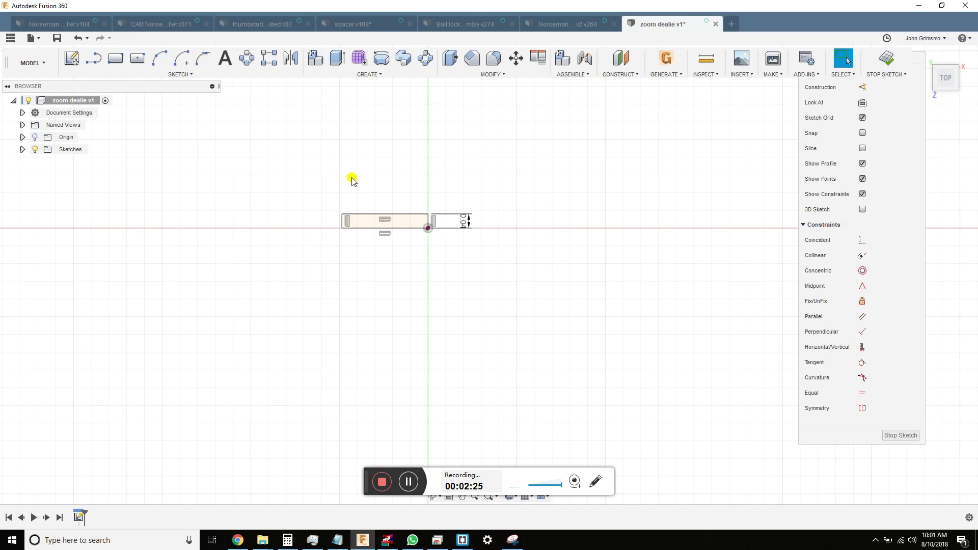
click(366, 218)
click(367, 198)
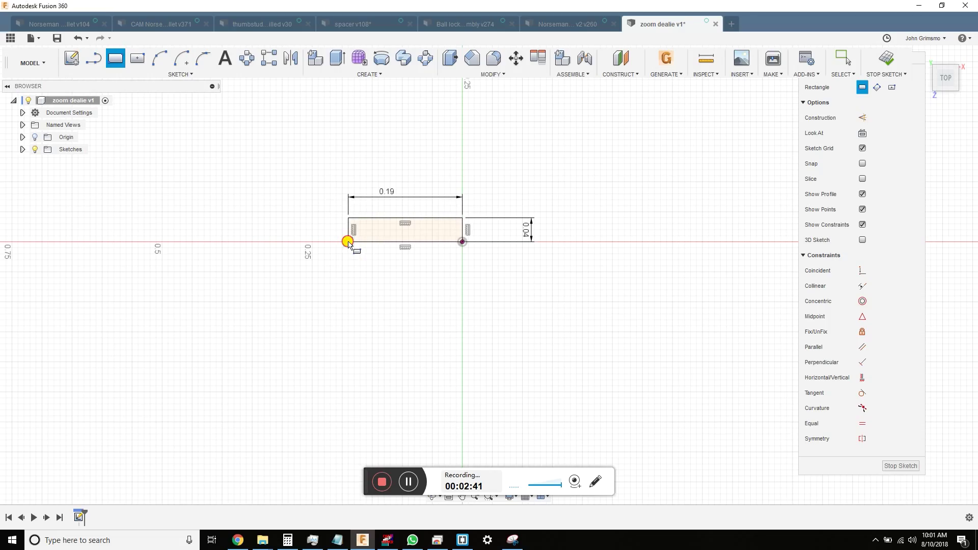
Step: Draw the adjoining rectangle below, 0.0625 wide and 0.08 tall
click(348, 242)
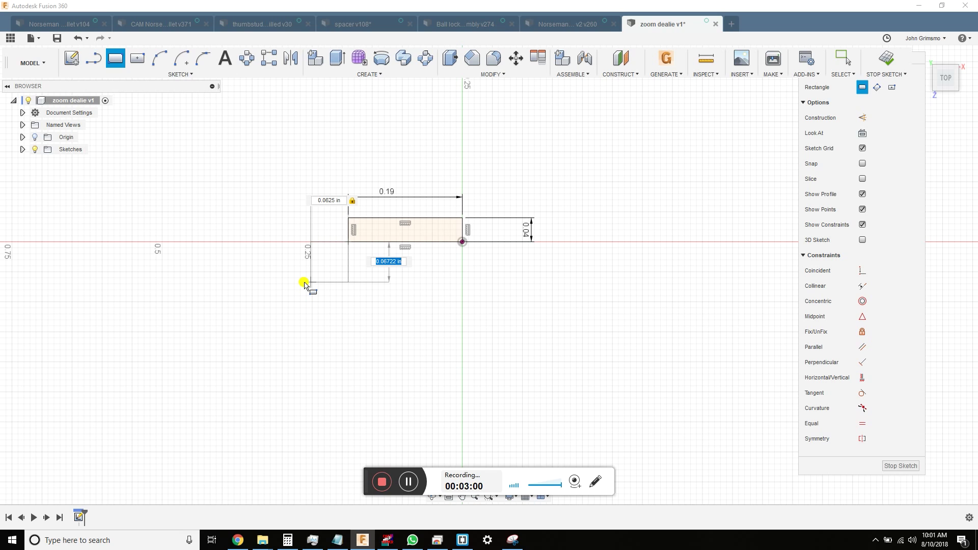
text(0.08)
key(Return)
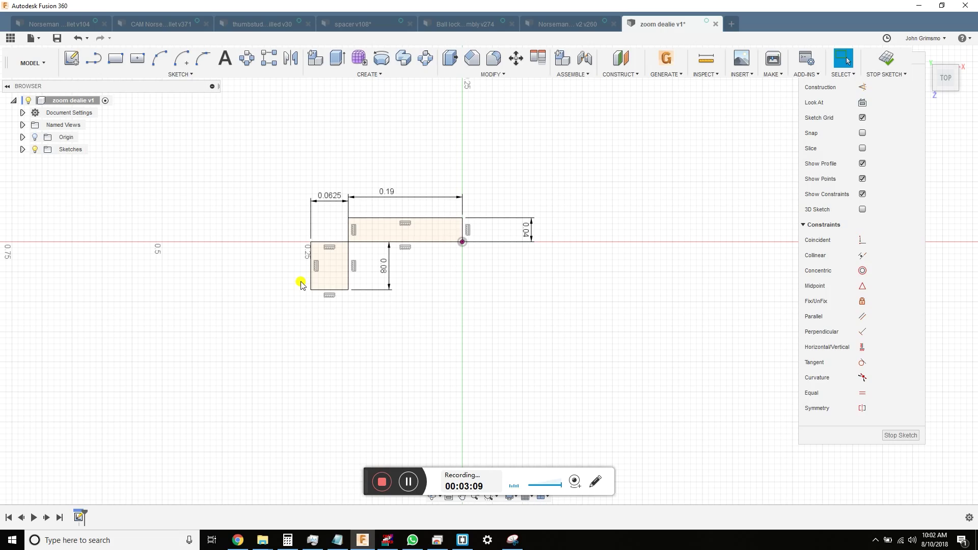
Step: Extend the profile leftward with lines forming a section 0.04 tall
key(r)
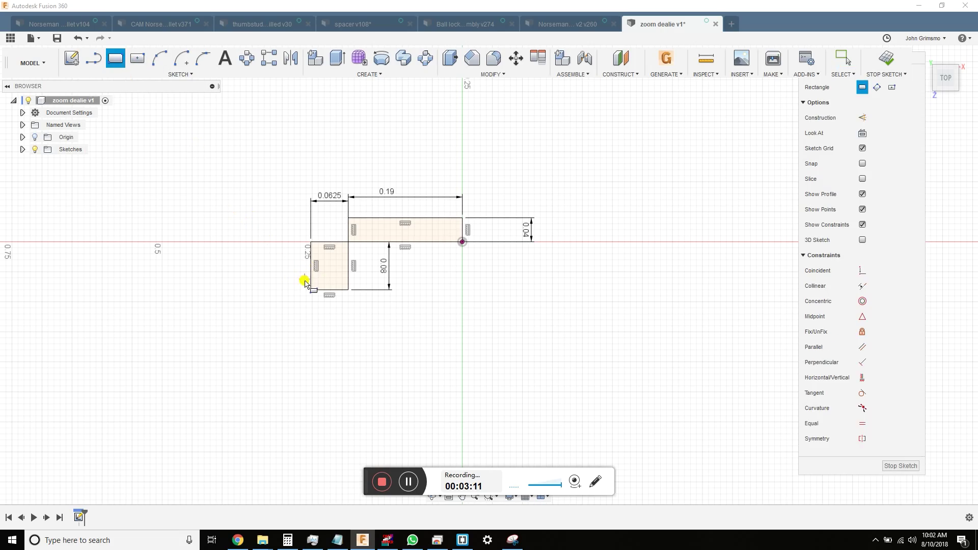
key(l)
click(311, 289)
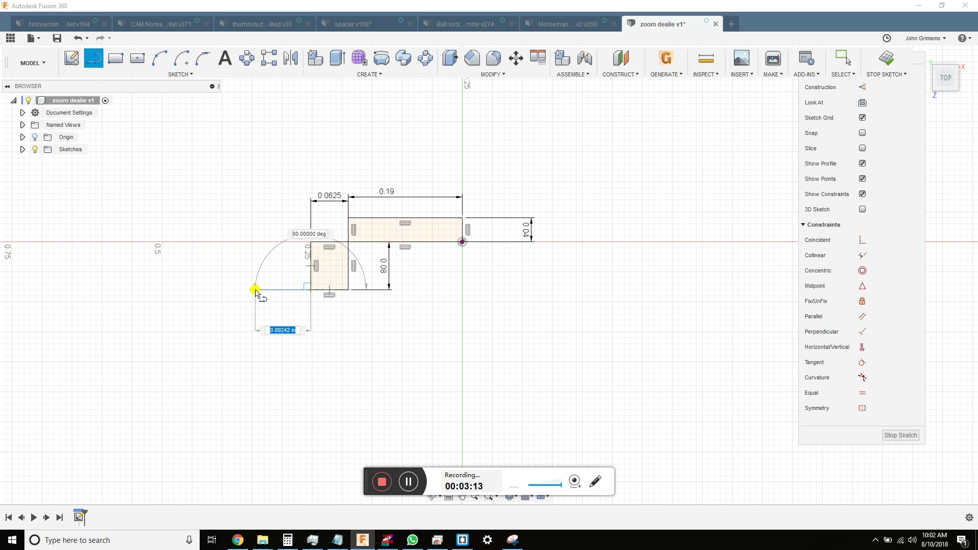
click(255, 290)
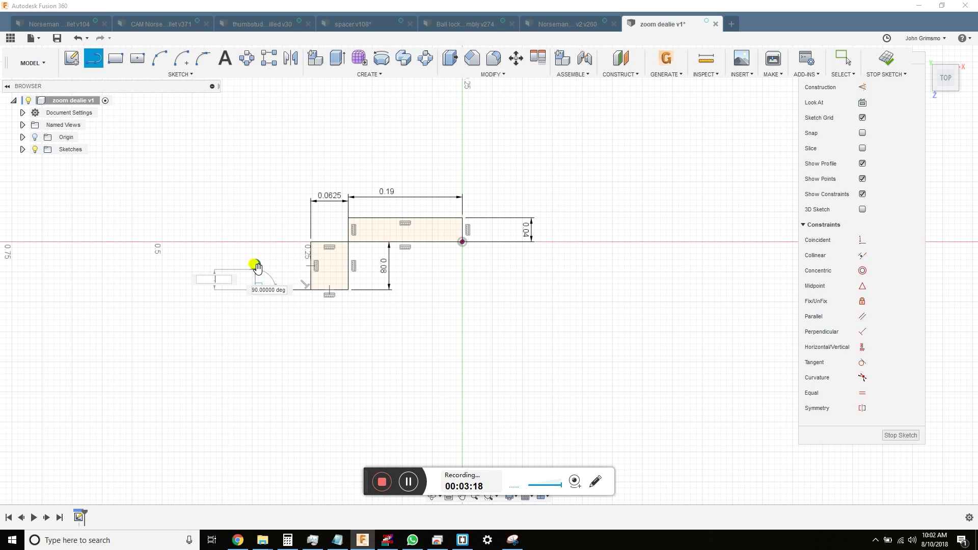
key(Escape)
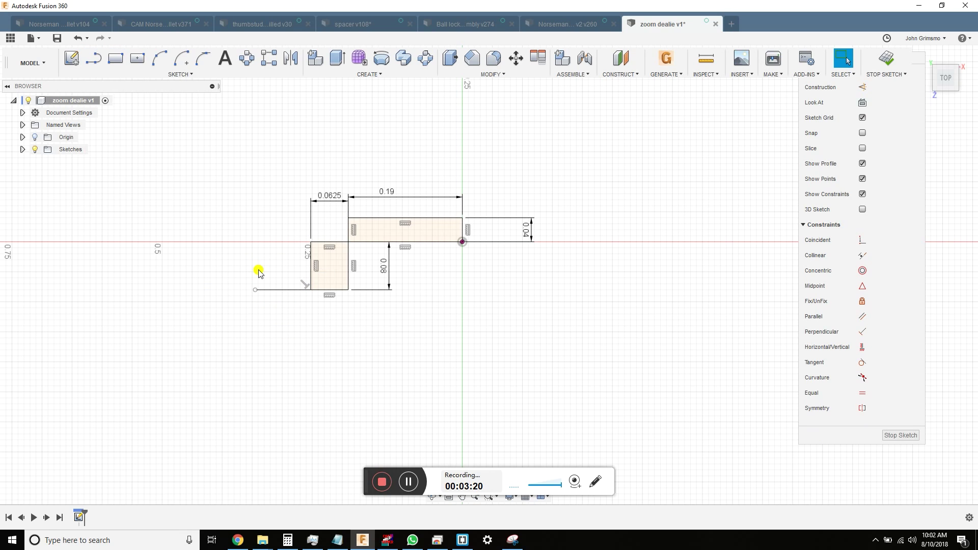
key(l)
click(256, 290)
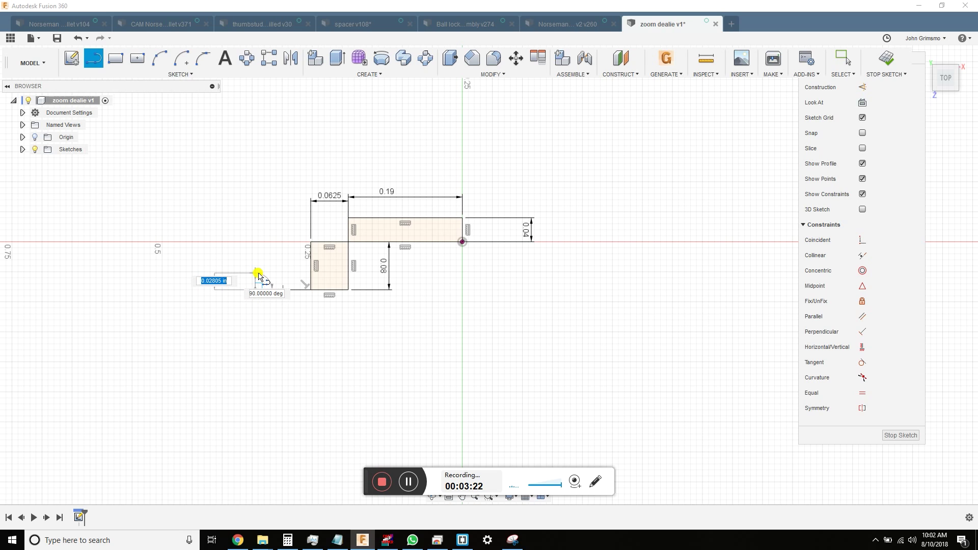
key(Return)
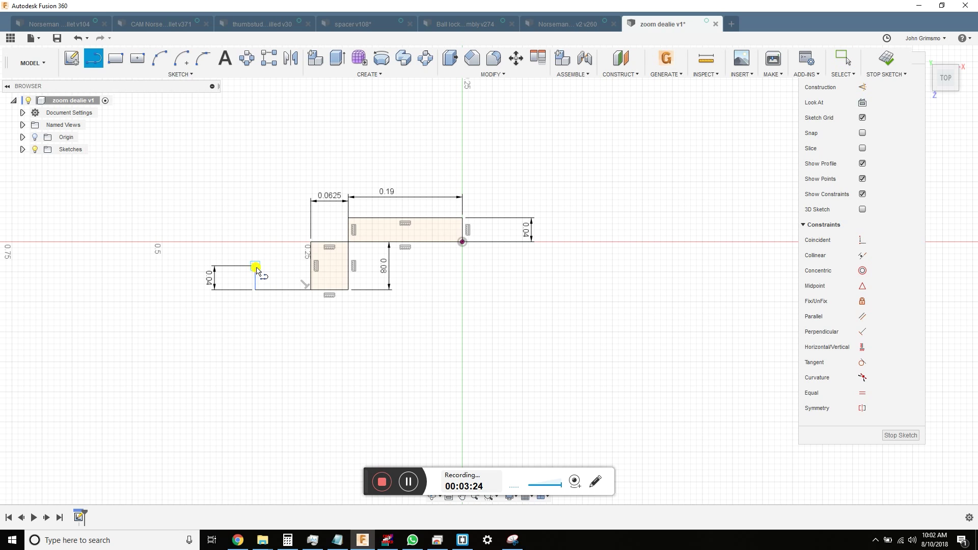
click(309, 266)
Step: Draw two V-shaped notches along the new section's bottom edge
scroll(319, 337, down, 1)
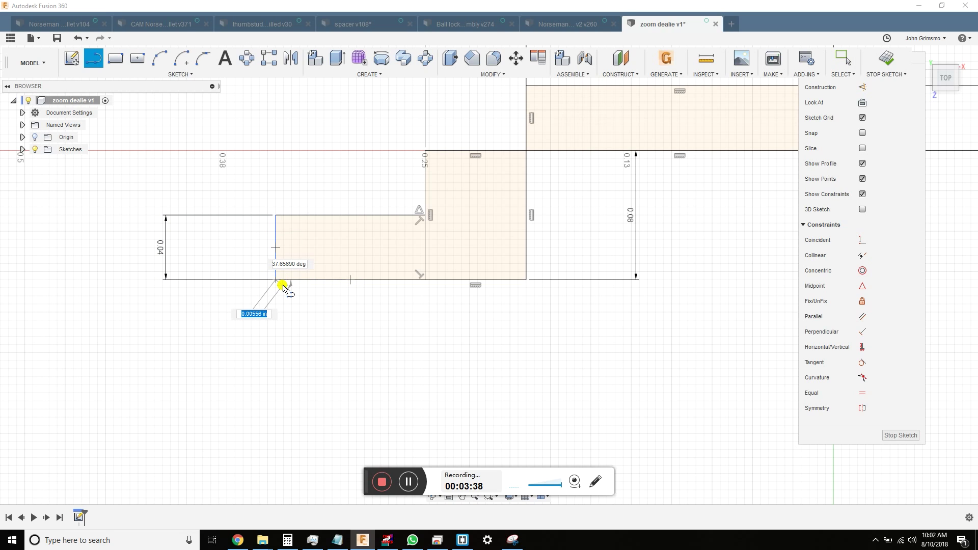
click(283, 284)
scroll(284, 284, up, 5)
click(273, 291)
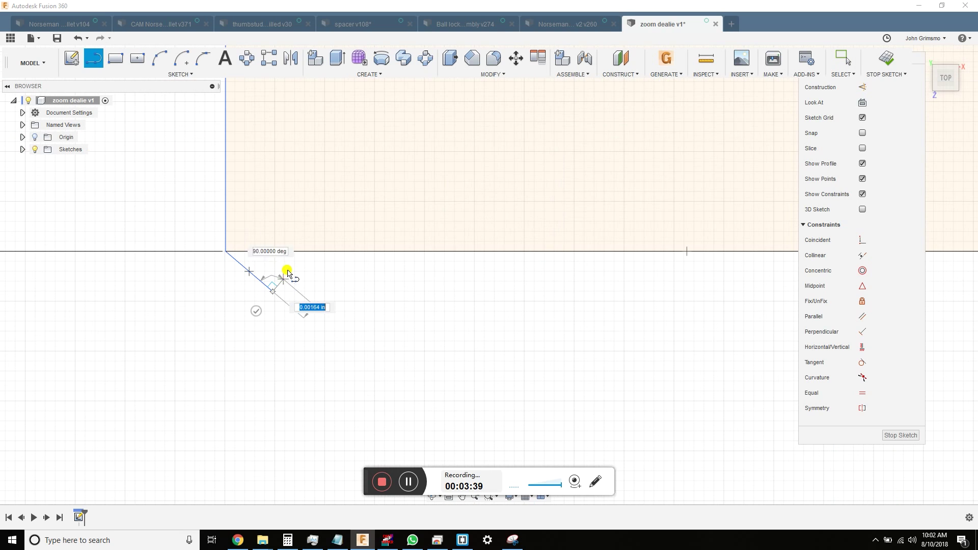
click(307, 253)
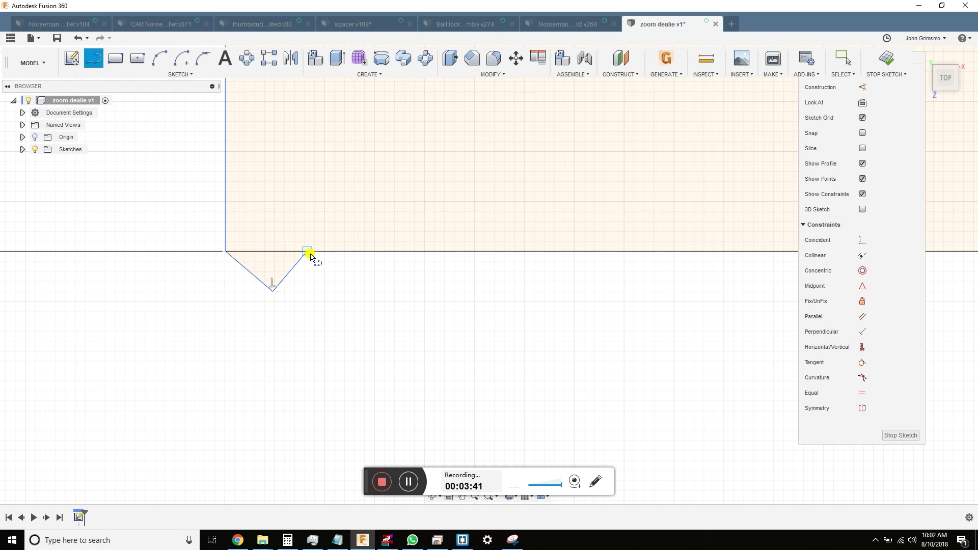
click(337, 292)
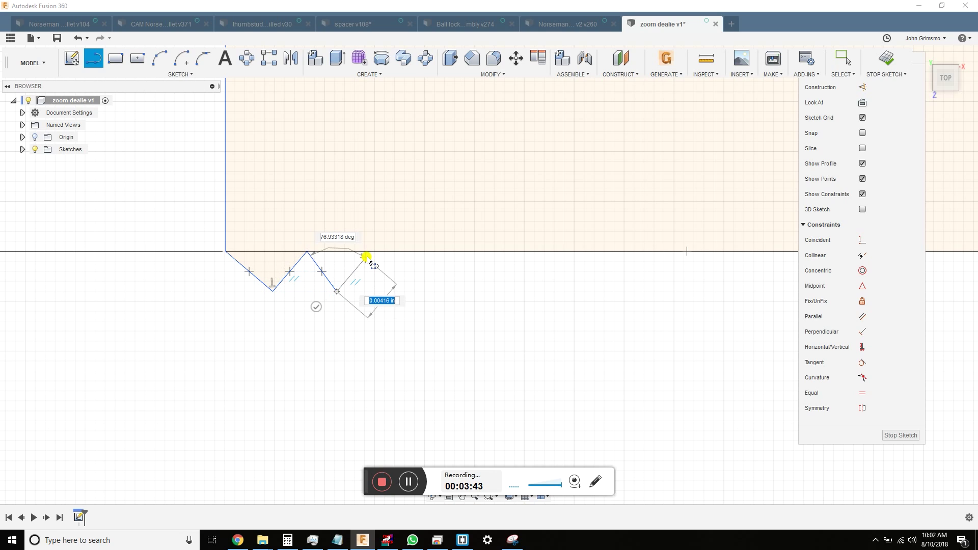
click(368, 252)
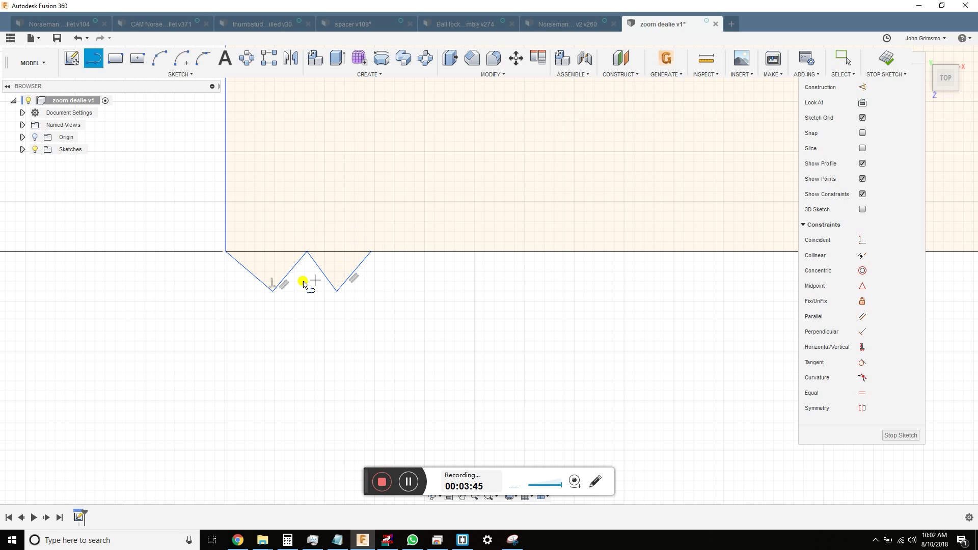
key(Escape)
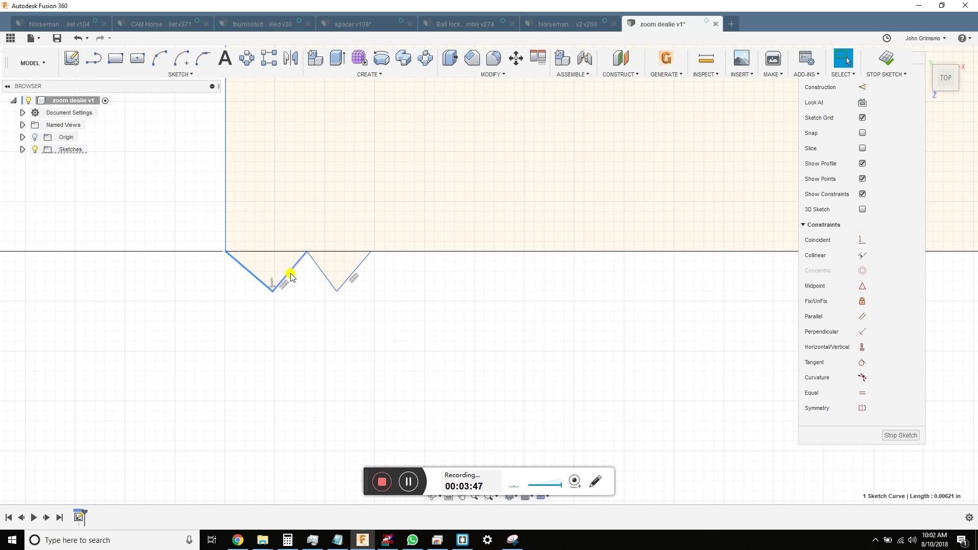
click(271, 289)
Step: Delete the second notch and constrain the remaining V's two sides equal
shift+click(292, 269)
right_click(293, 269)
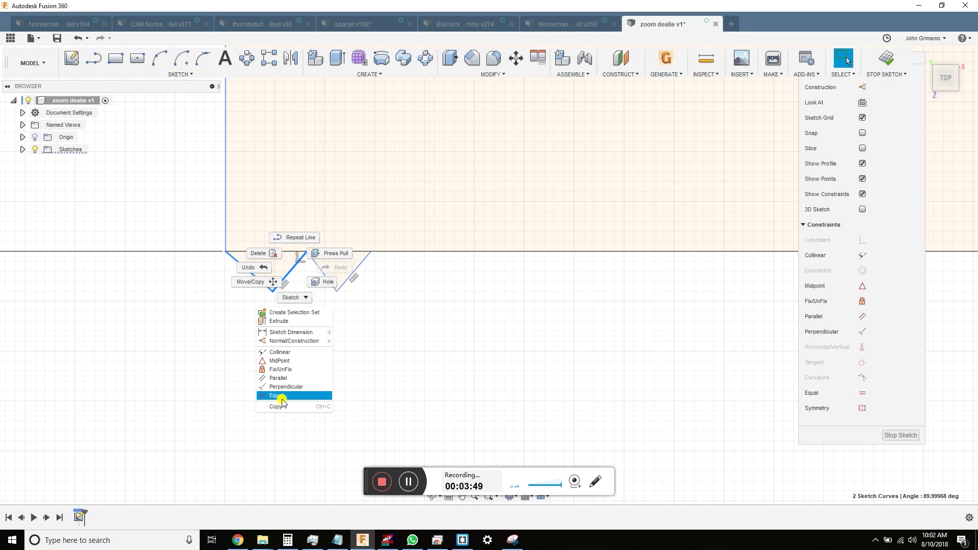
click(282, 397)
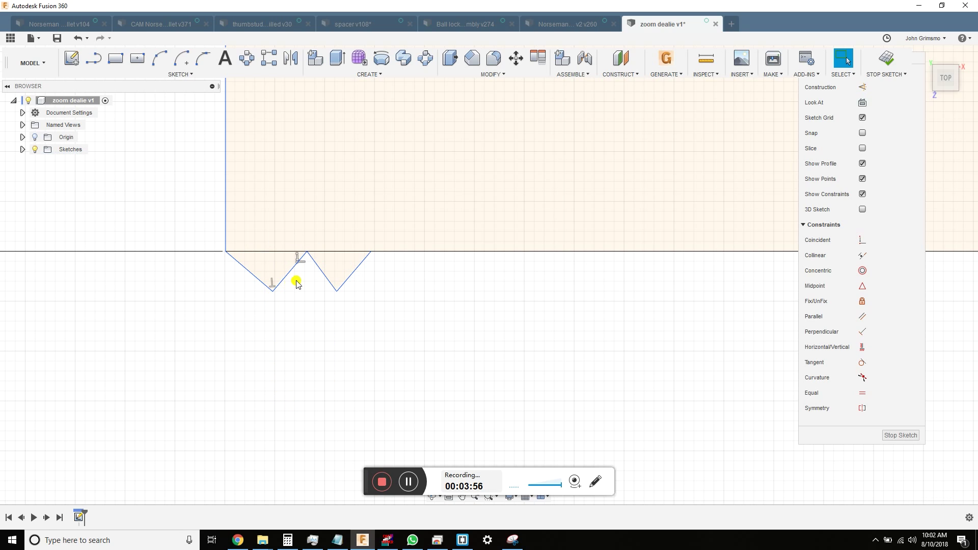
click(321, 274)
key(Delete)
click(351, 275)
key(Delete)
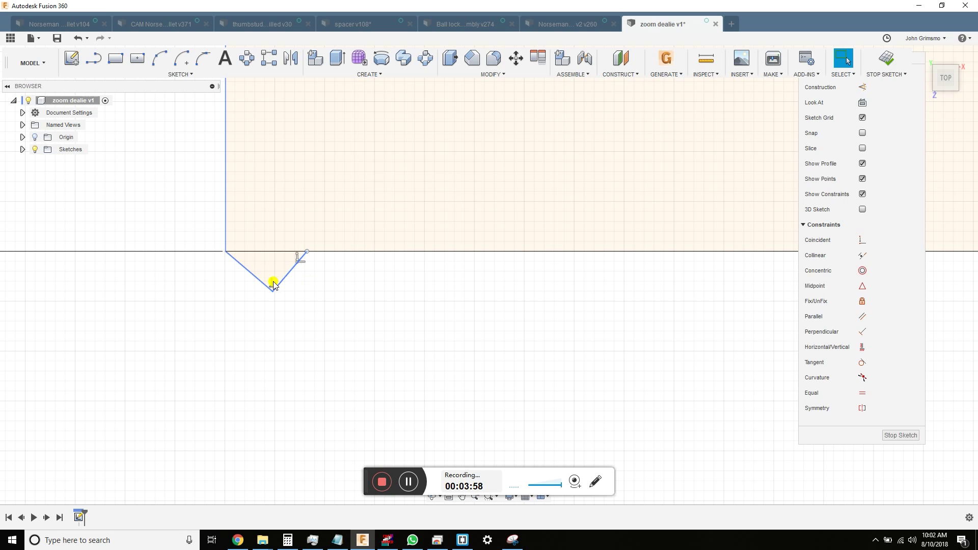
click(284, 278)
shift+click(253, 274)
right_click(254, 275)
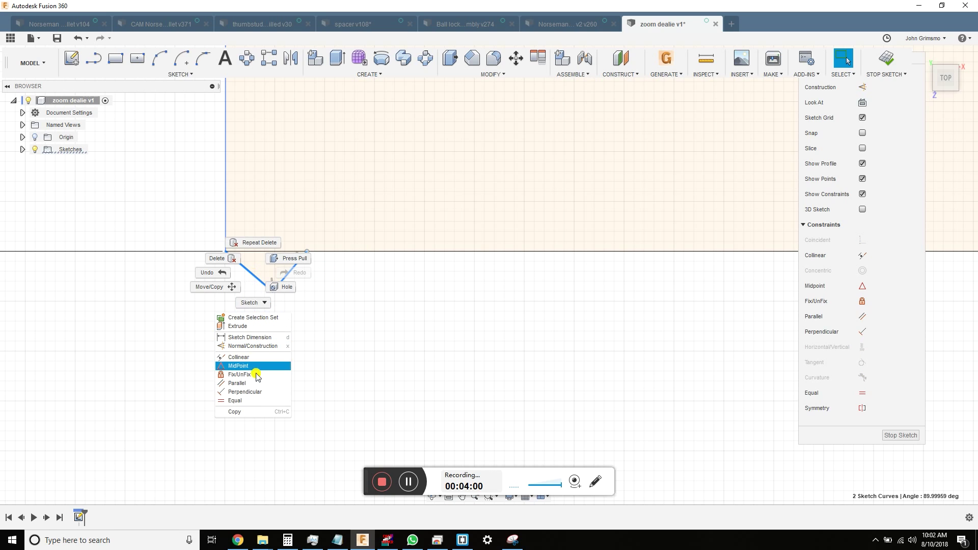
click(252, 396)
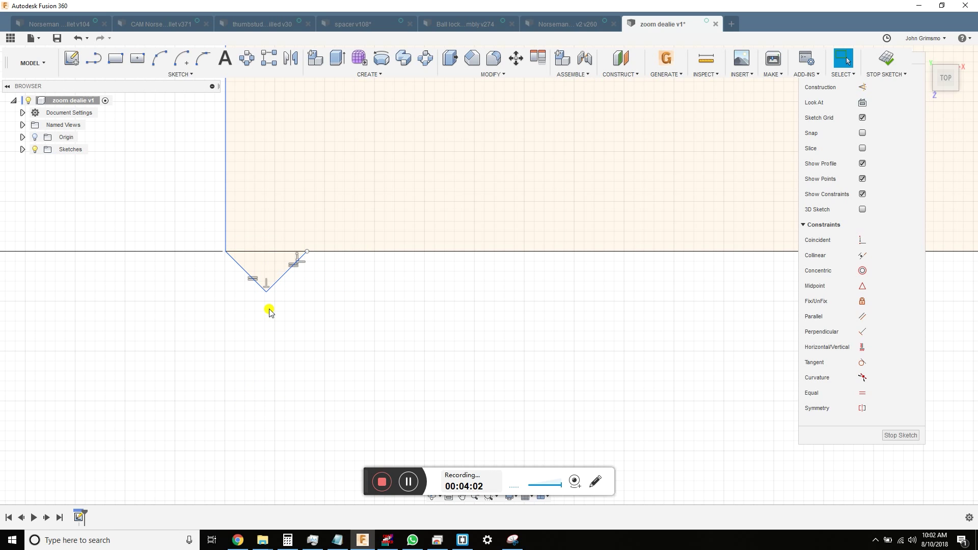
Step: Dimension the V's depth and pull its right side to enlarge it
key(d)
click(266, 291)
click(267, 249)
click(266, 273)
click(525, 313)
scroll(266, 253, up, 5)
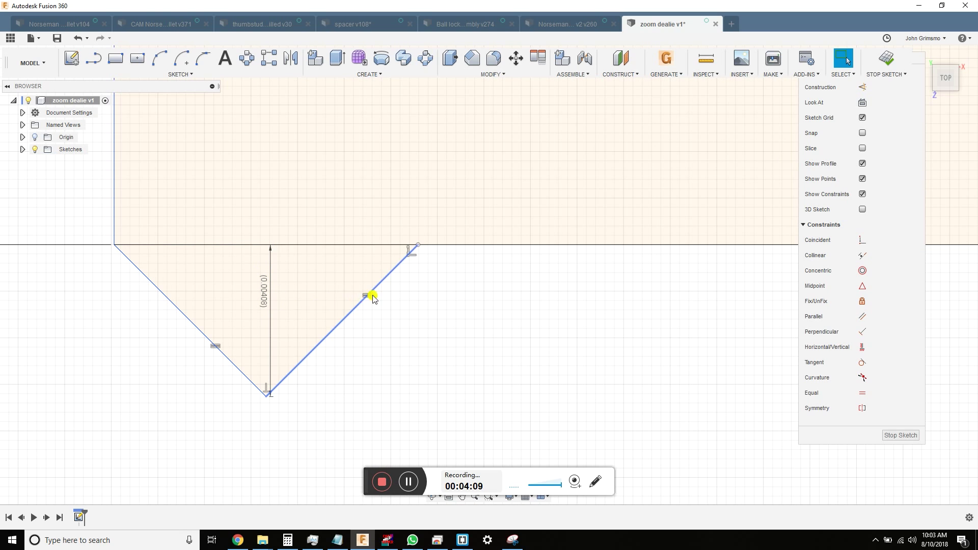
drag(413, 250, 448, 248)
scroll(448, 248, down, 3)
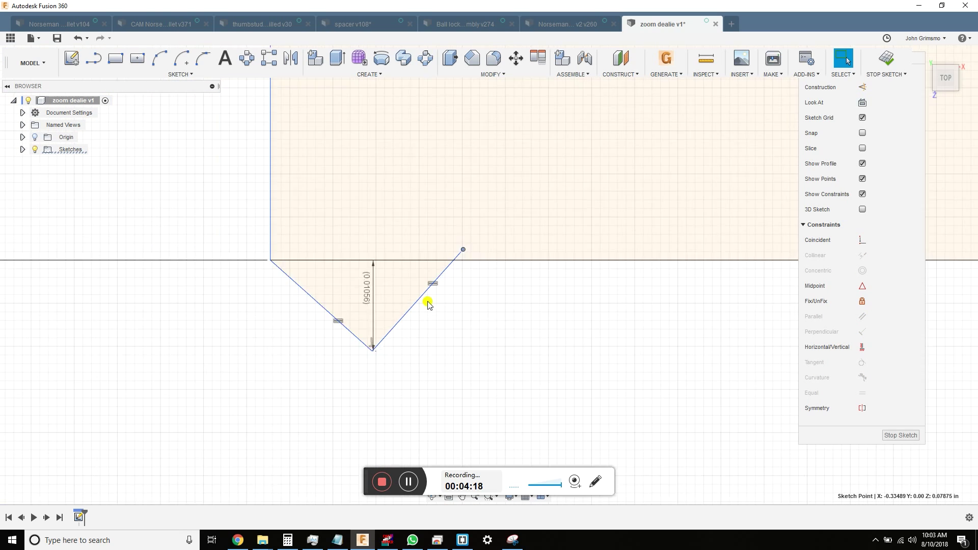
scroll(428, 305, down, 3)
Step: Dimension the small step's top edge to 0.045
click(426, 182)
key(d)
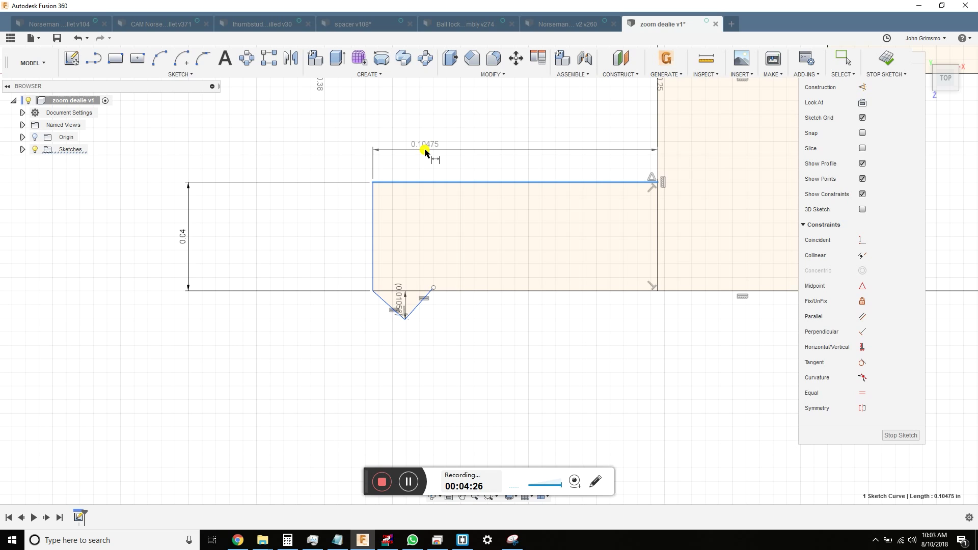
click(479, 149)
text(0.045)
key(Return)
Step: Flip the V downward, snap its right end to the baseline, and narrow it
scroll(383, 280, down, 5)
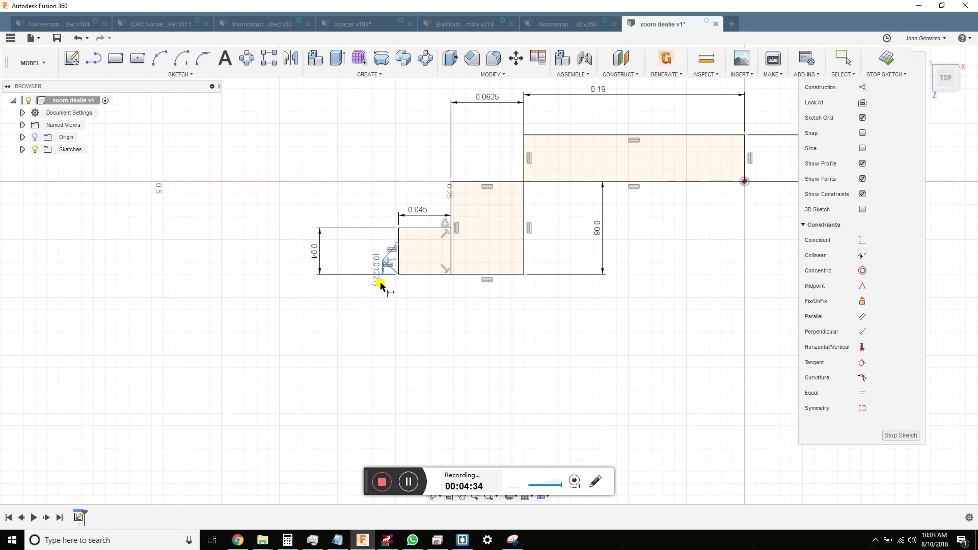
scroll(350, 221, up, 5)
mouse_move(477, 280)
mouse_down()
mouse_move(481, 384)
mouse_move(419, 349)
mouse_move(496, 279)
mouse_move(495, 267)
mouse_up()
scroll(461, 293, up, 5)
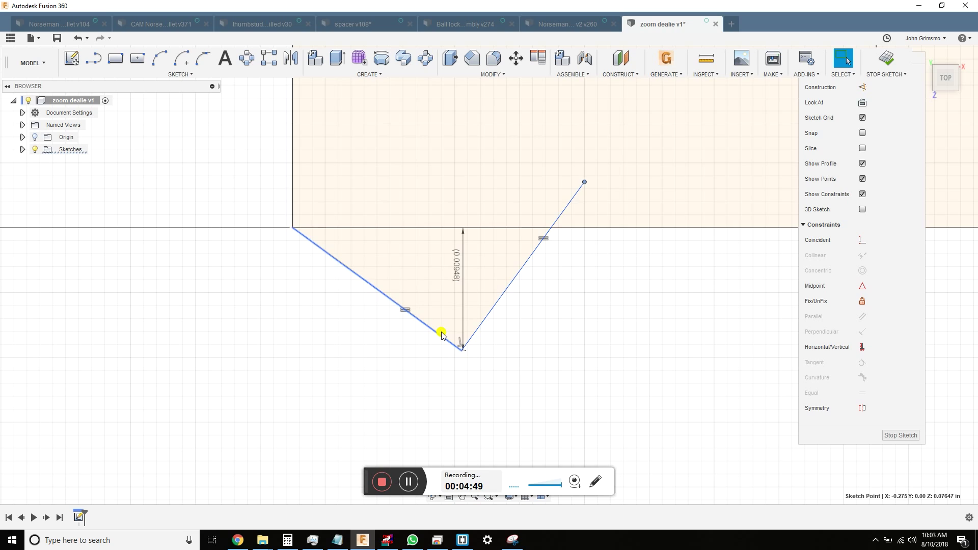
drag(583, 182, 531, 234)
scroll(385, 341, down, 2)
scroll(462, 273, up, 3)
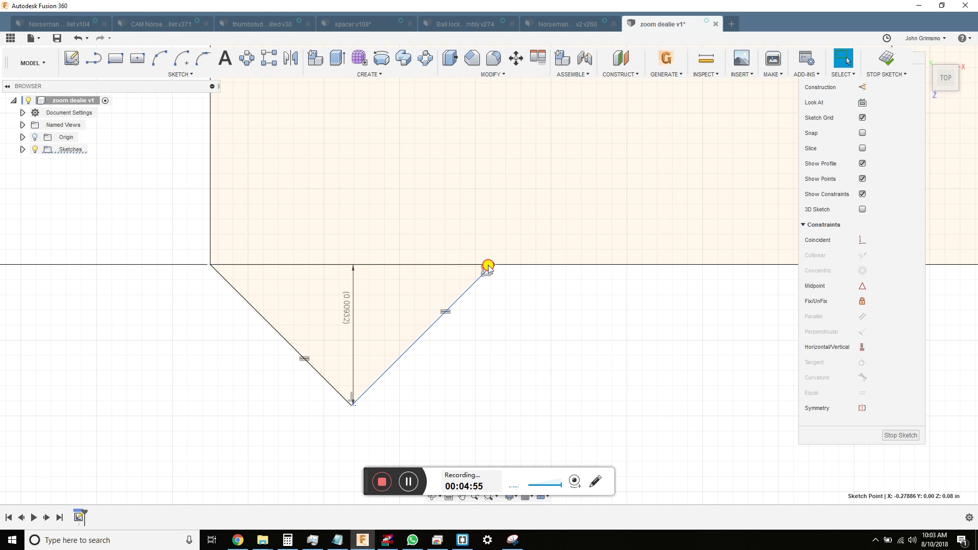
drag(487, 266, 362, 265)
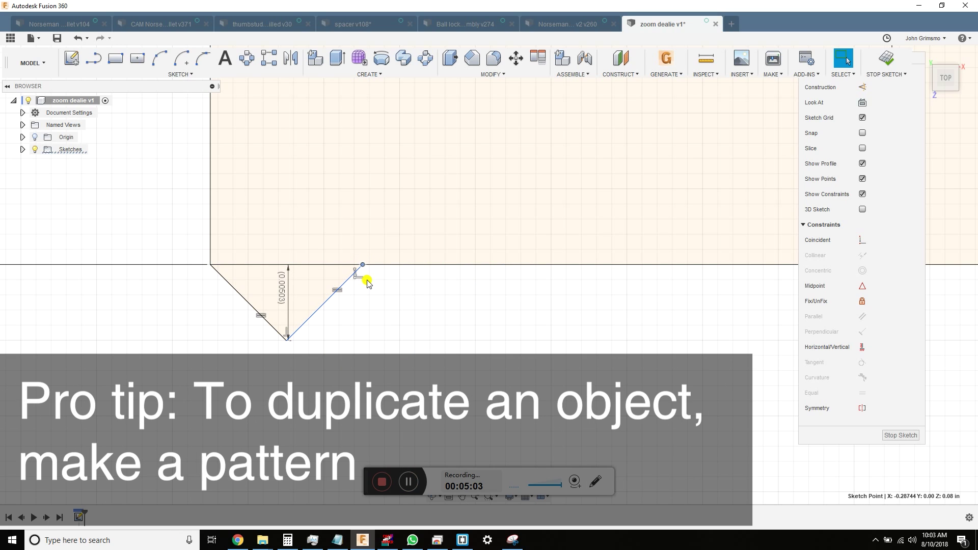
Step: Select the V and preview a rectangular pattern of copies 0.02 in apart
drag(164, 262, 372, 347)
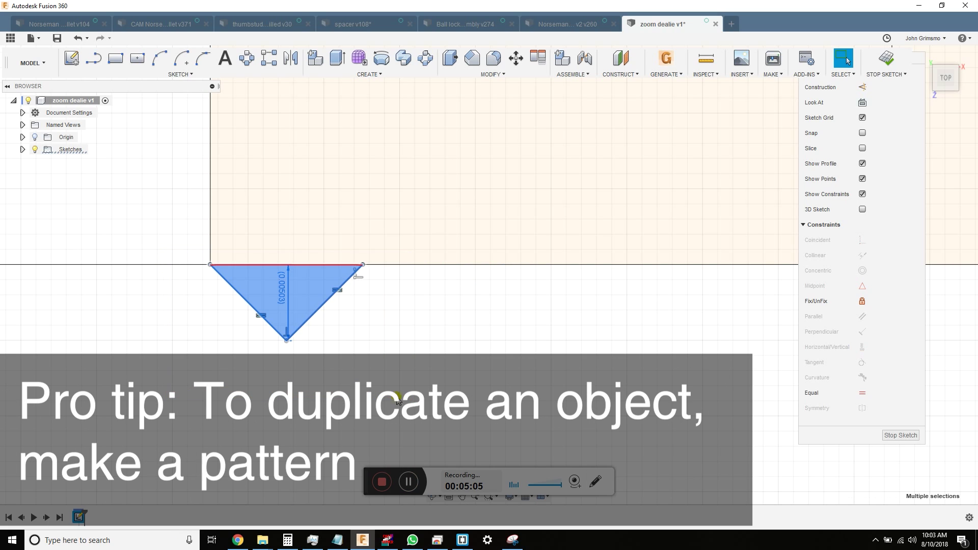
click(266, 64)
drag(298, 304, 602, 324)
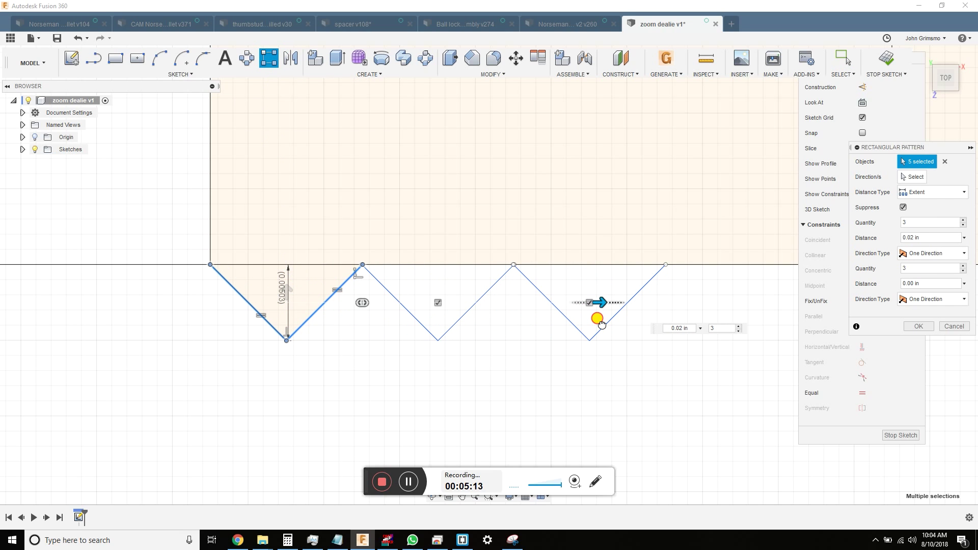
Step: Cancel the pattern, dimension the V's top width to 0.01, and reselect the V
drag(607, 319, 383, 297)
key(Escape)
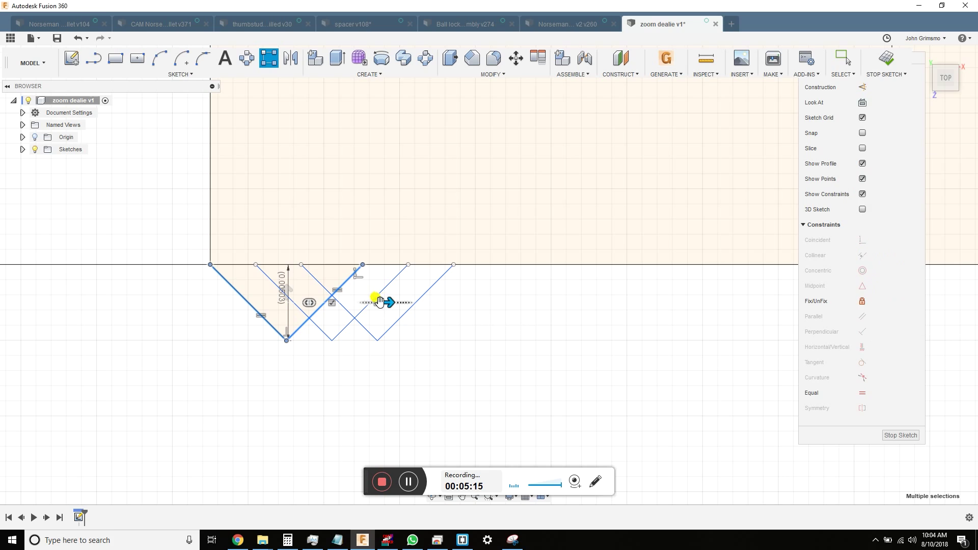
key(d)
click(364, 265)
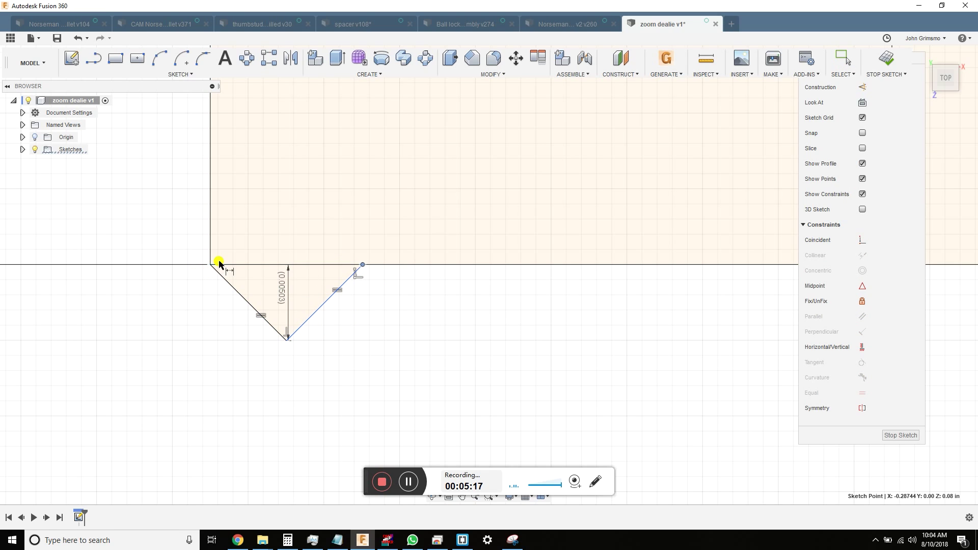
click(211, 264)
click(285, 240)
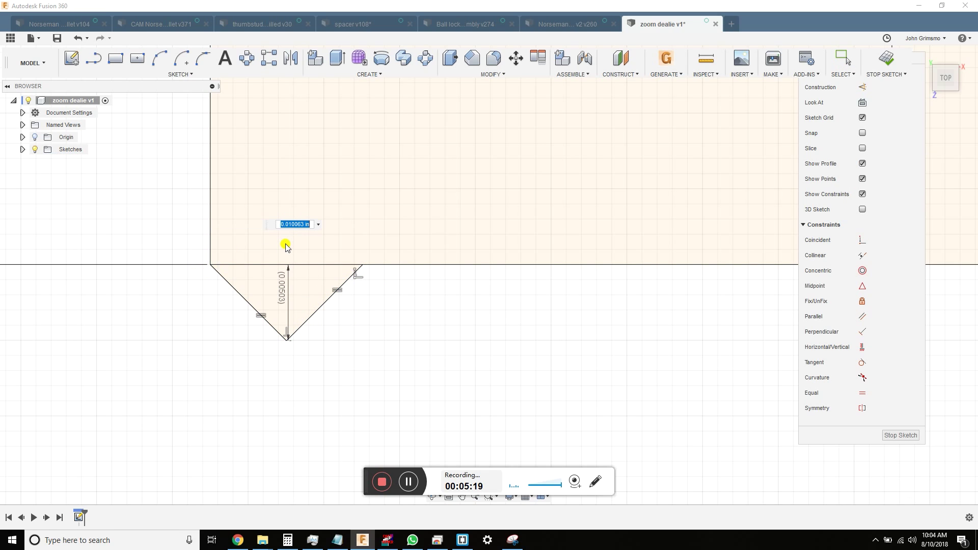
text(.01)
key(Return)
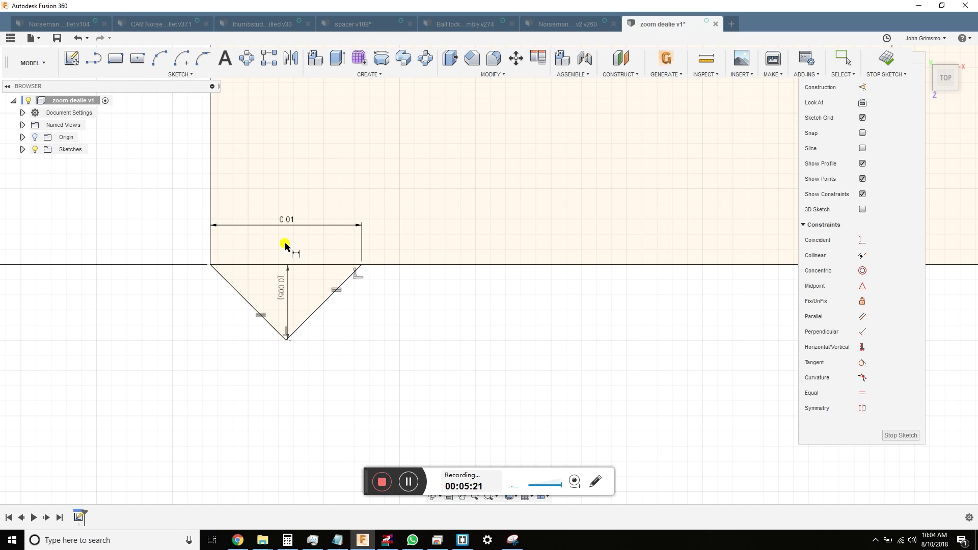
key(Escape)
mouse_move(182, 251)
mouse_down()
mouse_move(301, 333)
mouse_move(366, 344)
mouse_up()
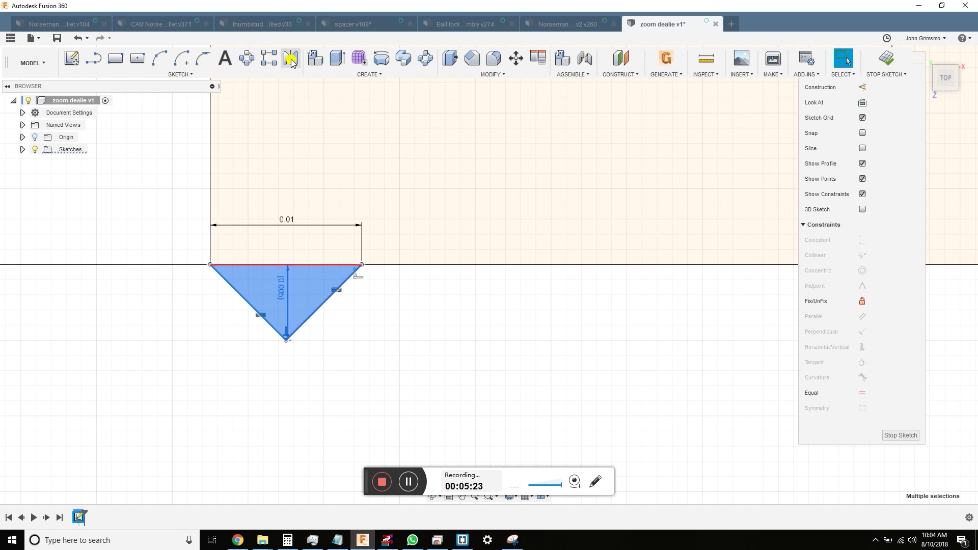
Step: Start a rectangular pattern of the V with Distance Type set to Spacing
click(269, 58)
drag(285, 293, 602, 312)
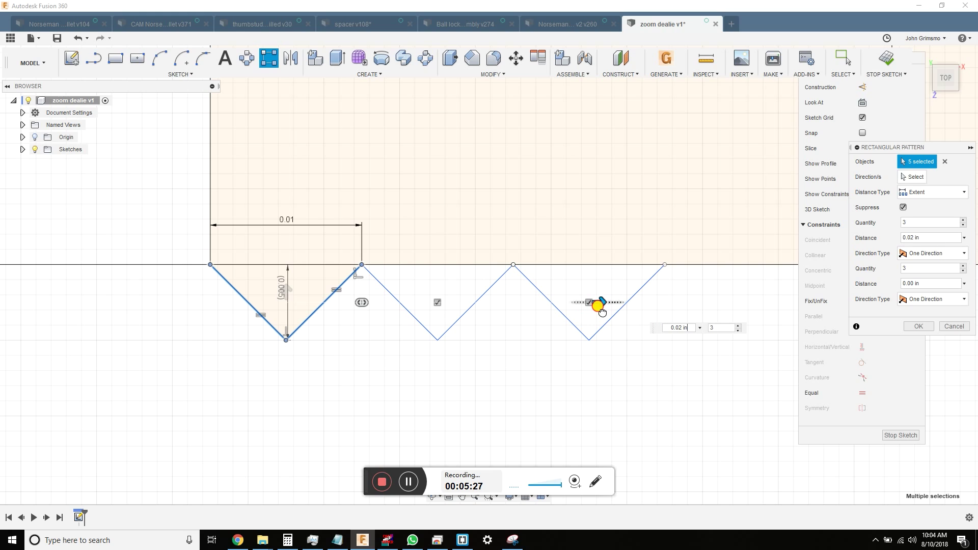
scroll(275, 318, down, 5)
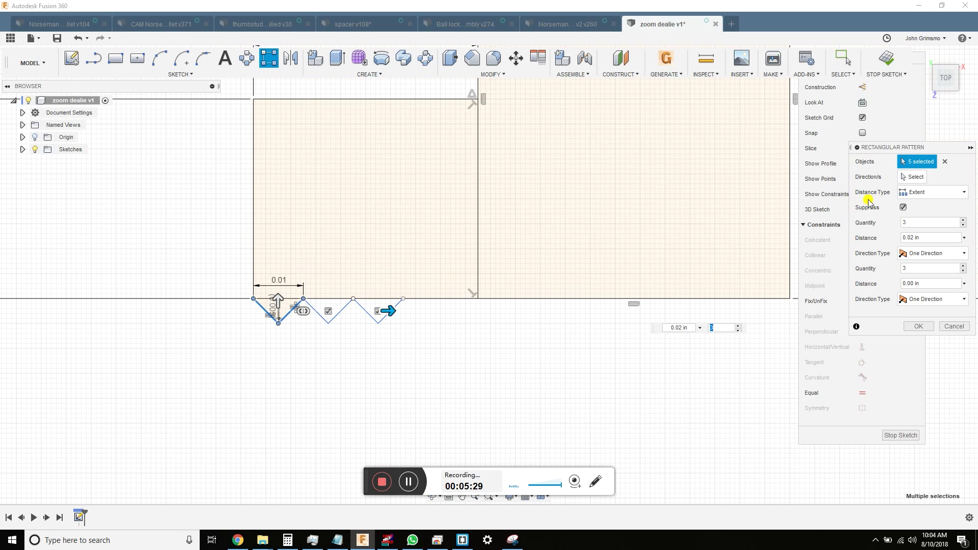
click(912, 192)
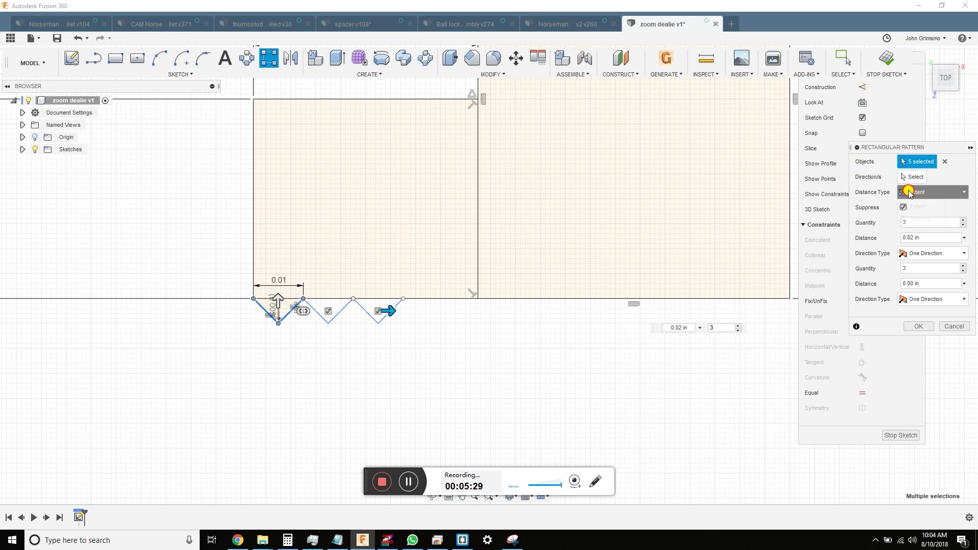
click(922, 219)
scroll(284, 305, up, 3)
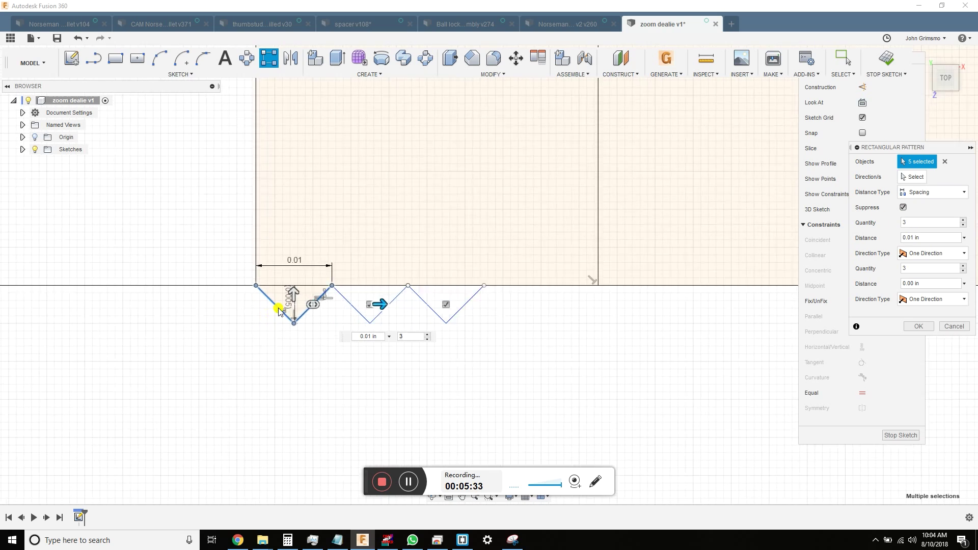
scroll(323, 346, down, 3)
scroll(440, 342, down, 1)
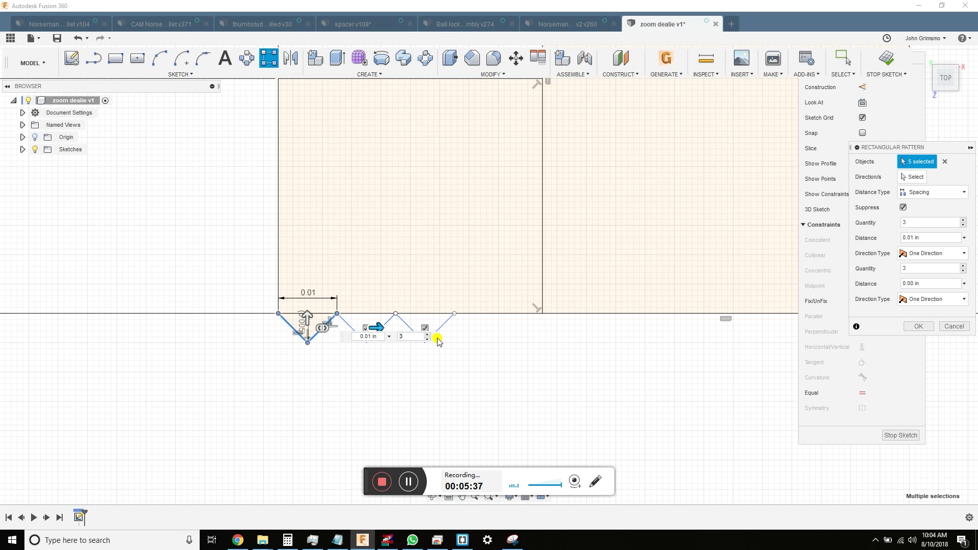
scroll(443, 323, up, 2)
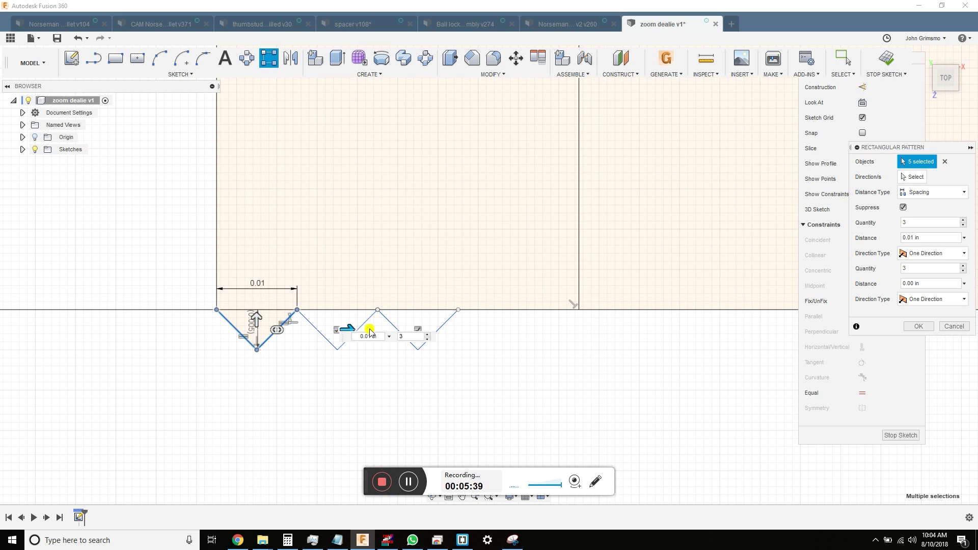
Step: Set the pattern quantity to 10 at 0.01 spacing and confirm it
click(426, 334)
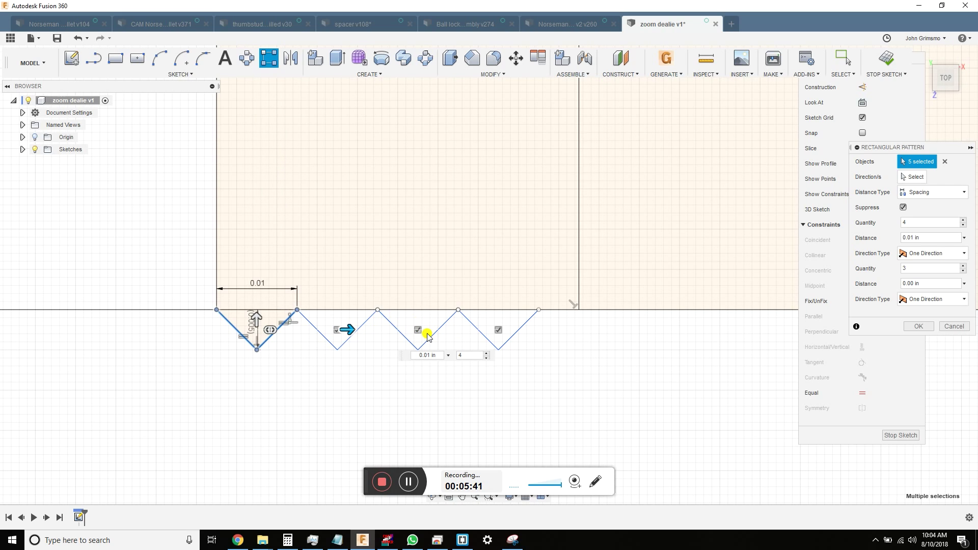
click(486, 351)
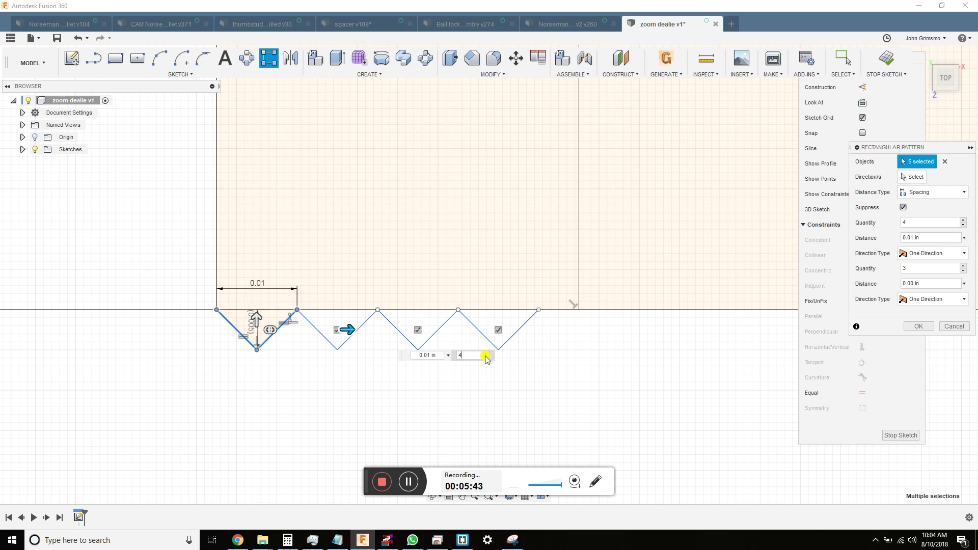
key(Up)
scroll(377, 390, down, 3)
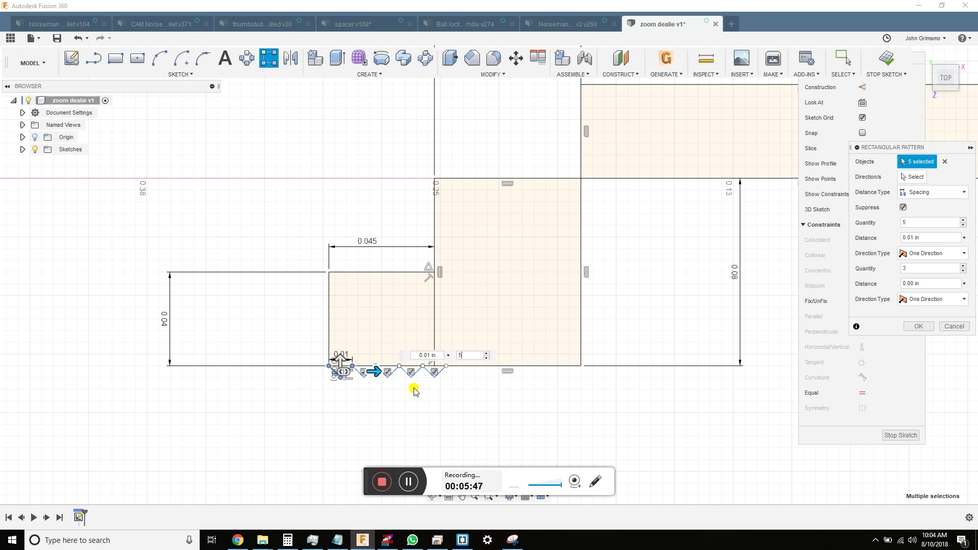
click(487, 352)
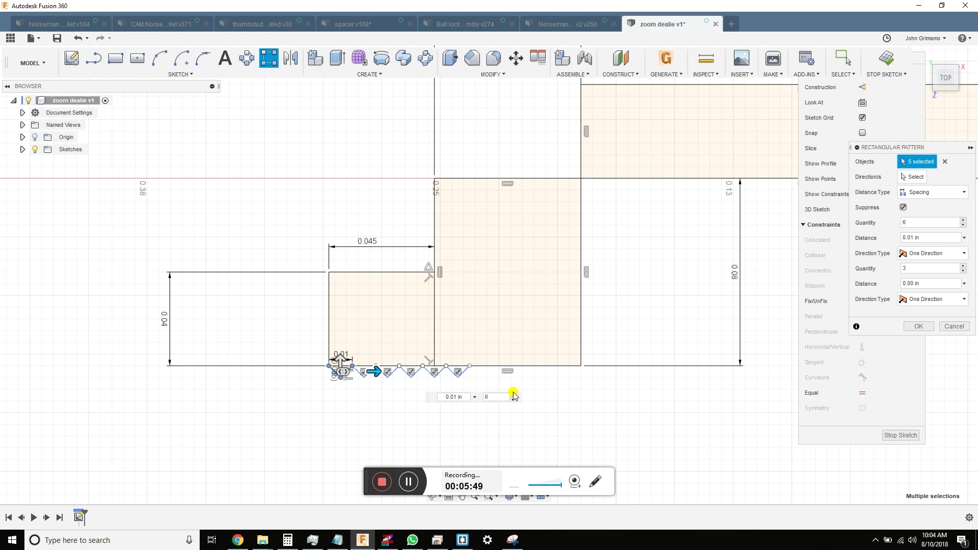
double_click(497, 397)
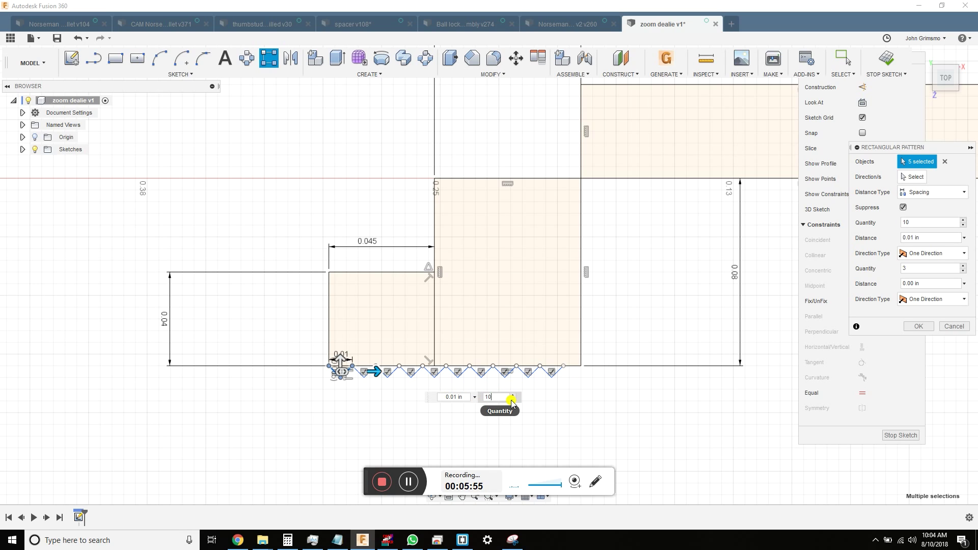
click(919, 326)
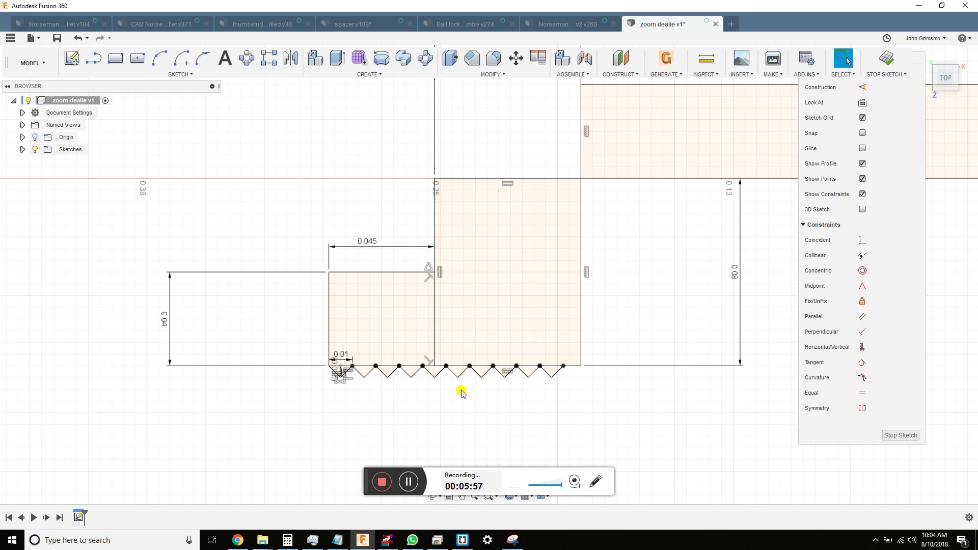
scroll(518, 391, up, 2)
Step: Close the 0.0625 section's left end with lines to the axis and make the slanted edge vertical
scroll(518, 391, down, 5)
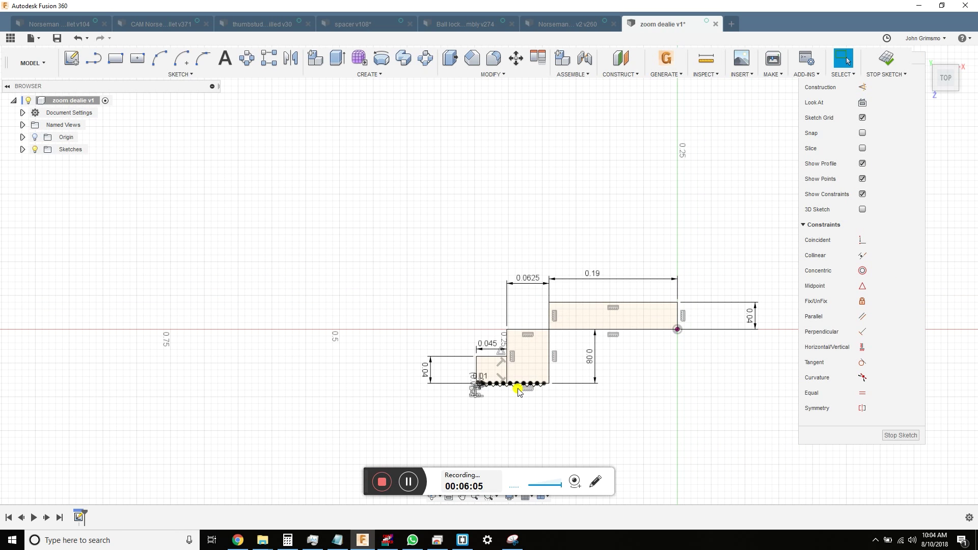
key(l)
click(549, 302)
scroll(535, 304, up, 3)
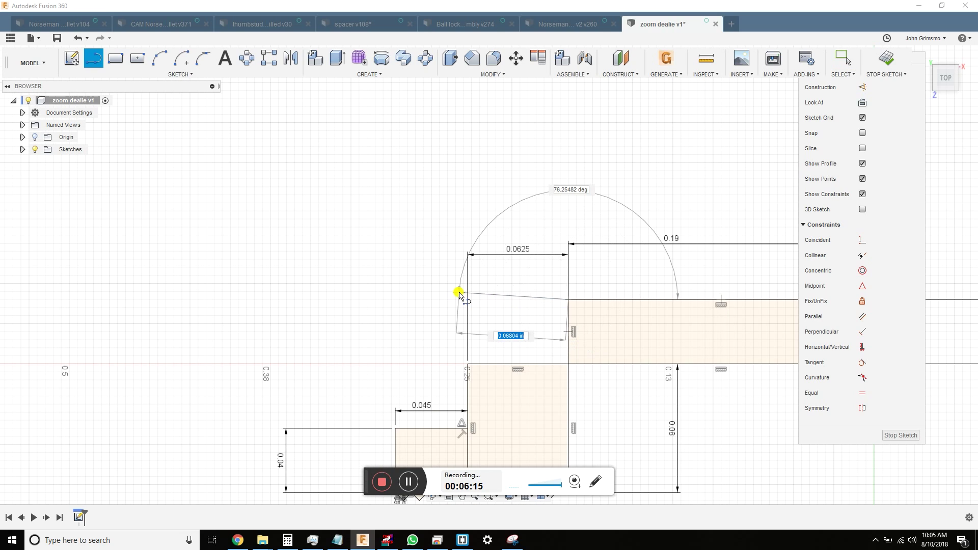
click(458, 301)
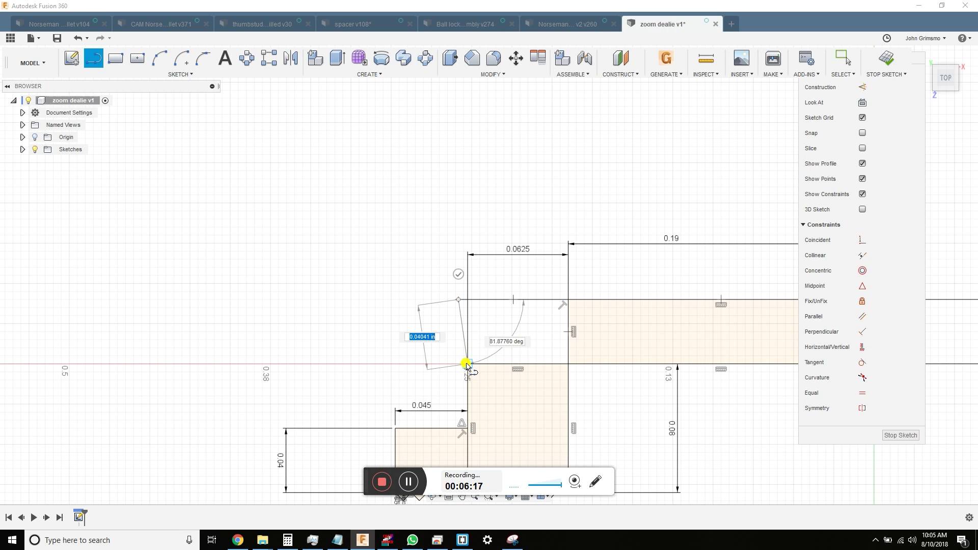
click(466, 365)
key(Escape)
right_click(463, 332)
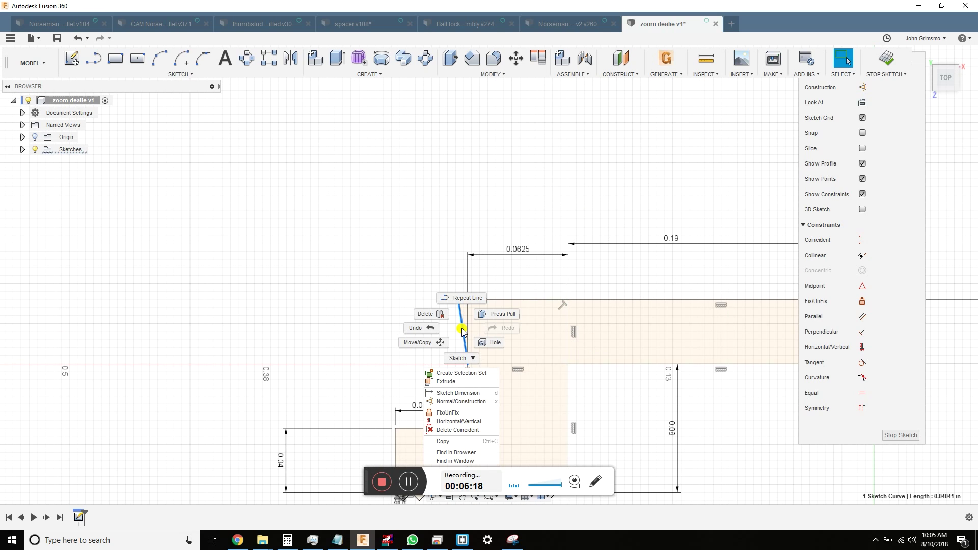
click(461, 421)
scroll(517, 321, down, 5)
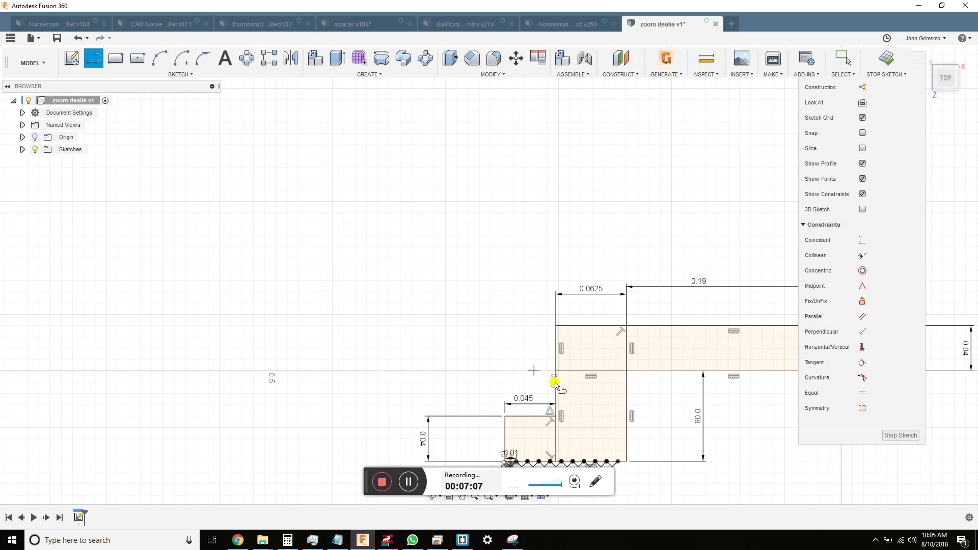
Step: Draw a 0.057 line leftward from the lower block's corner
click(555, 371)
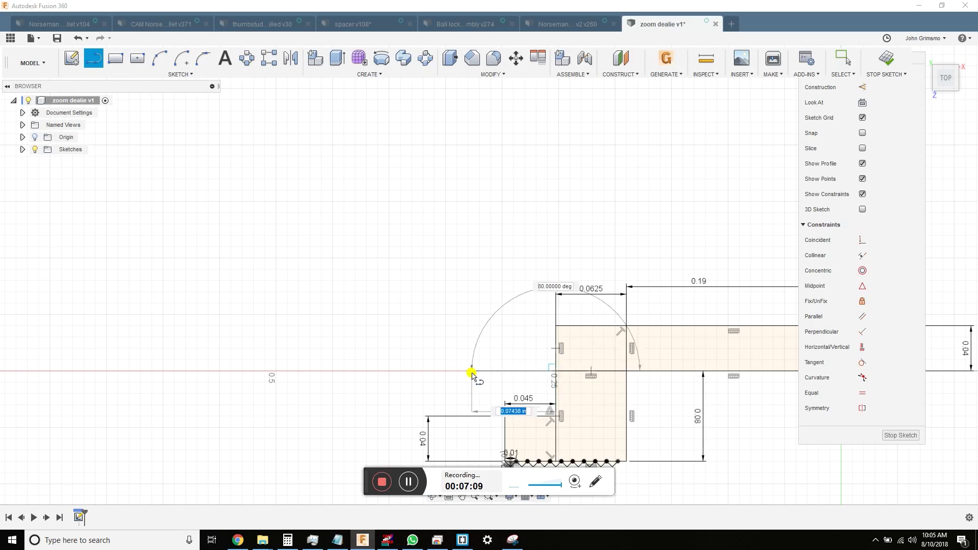
text(.057)
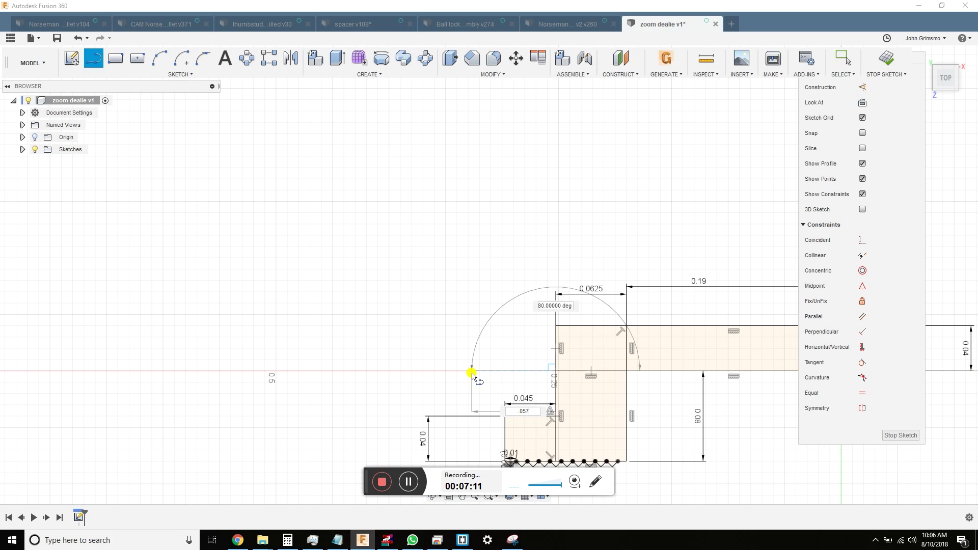
key(Return)
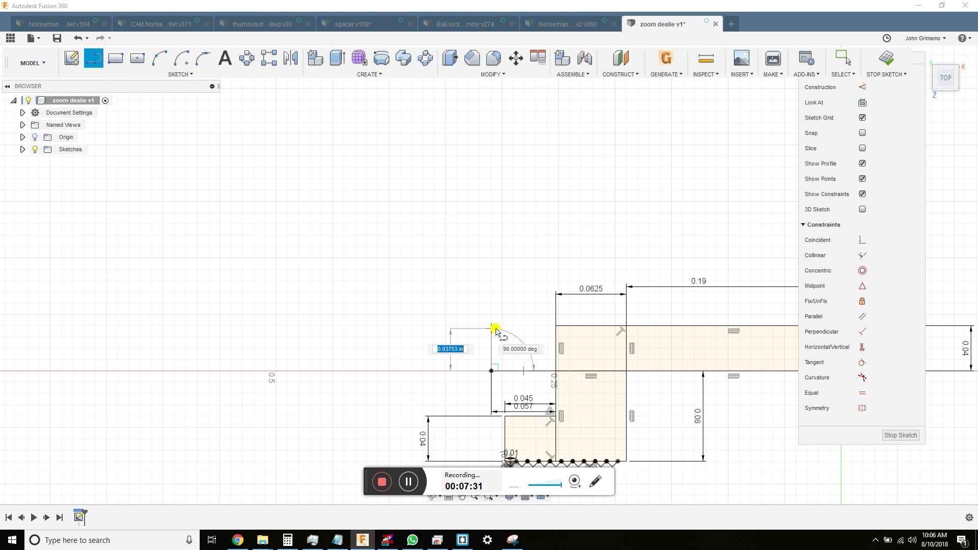
key(d)
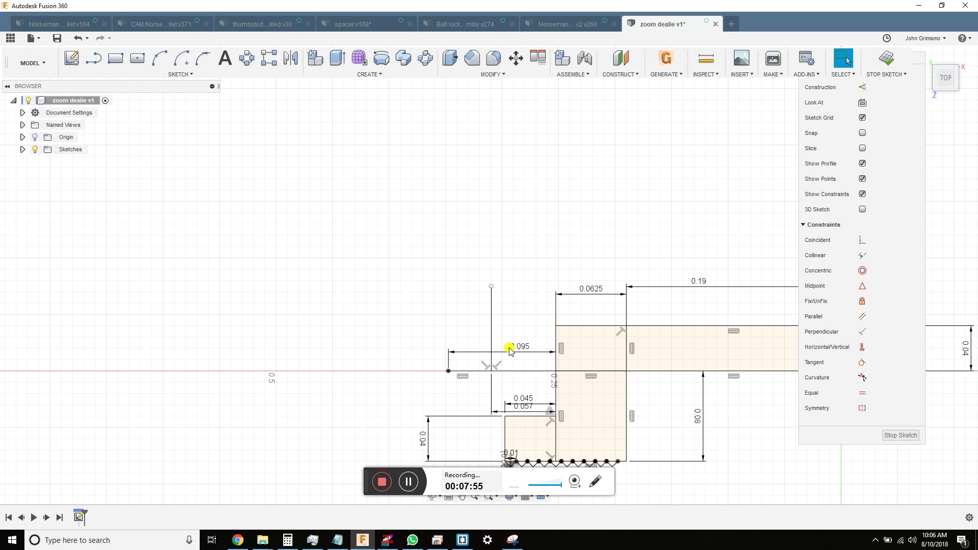
Step: Add a vertical line at the new endpoint and dimension it 0.05 tall
key(l)
click(449, 371)
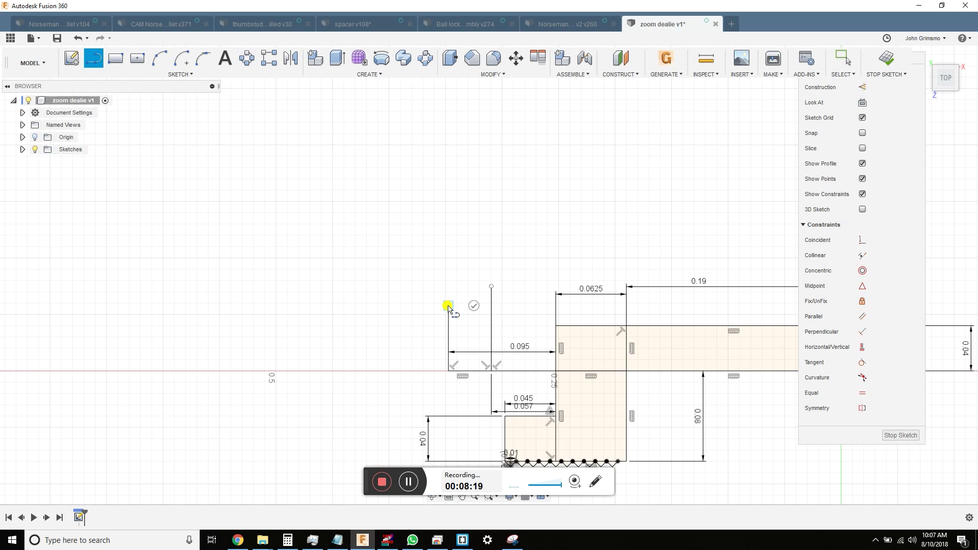
click(448, 315)
key(d)
click(448, 341)
click(433, 326)
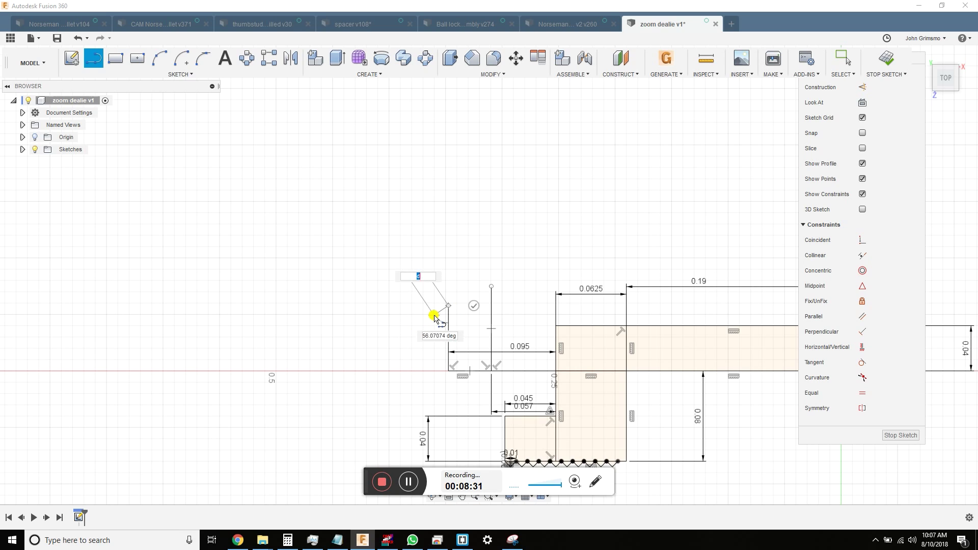
key(Return)
Step: Draw a 0.067 horizontal line leftward for the hook tip
key(l)
click(492, 286)
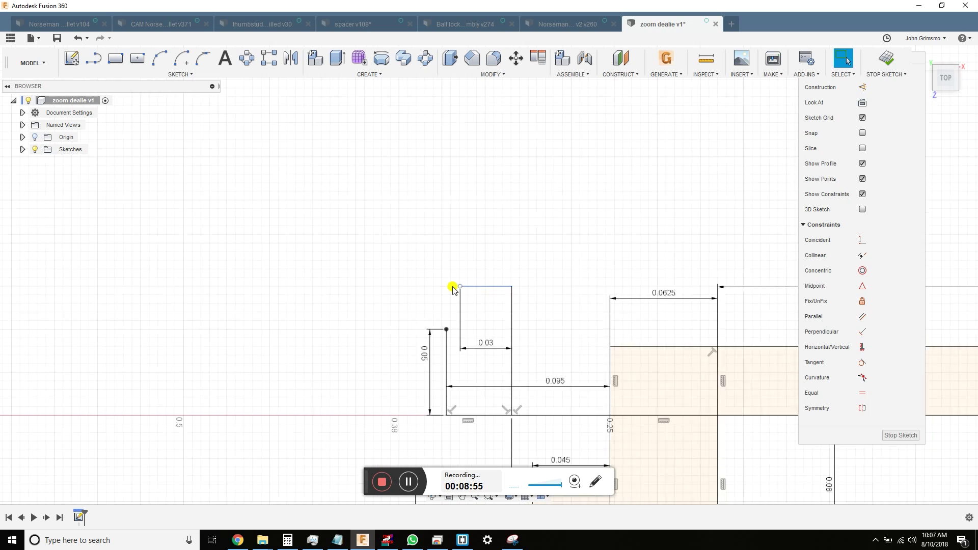
scroll(452, 283, up, 2)
key(Escape)
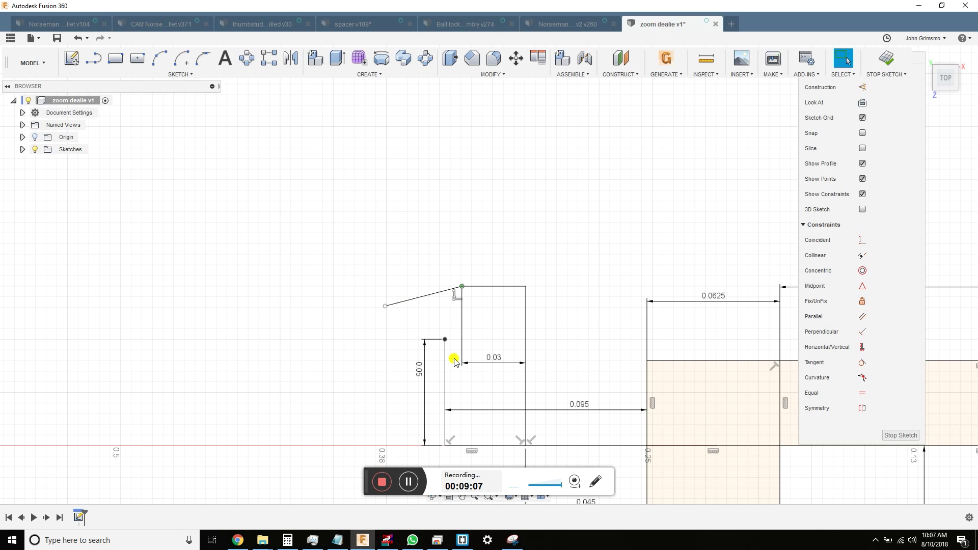
key(l)
click(445, 339)
text(0.067)
key(Return)
key(Escape)
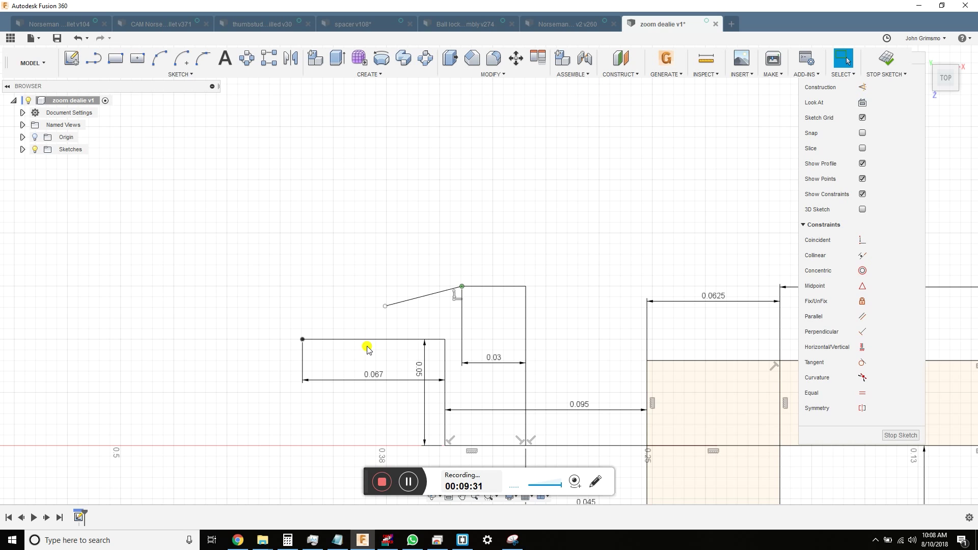
Step: Close the tip profile with a 0.022 vertical line and place its dimension
key(l)
click(302, 339)
text(0.022)
key(Return)
key(Escape)
drag(385, 306, 302, 292)
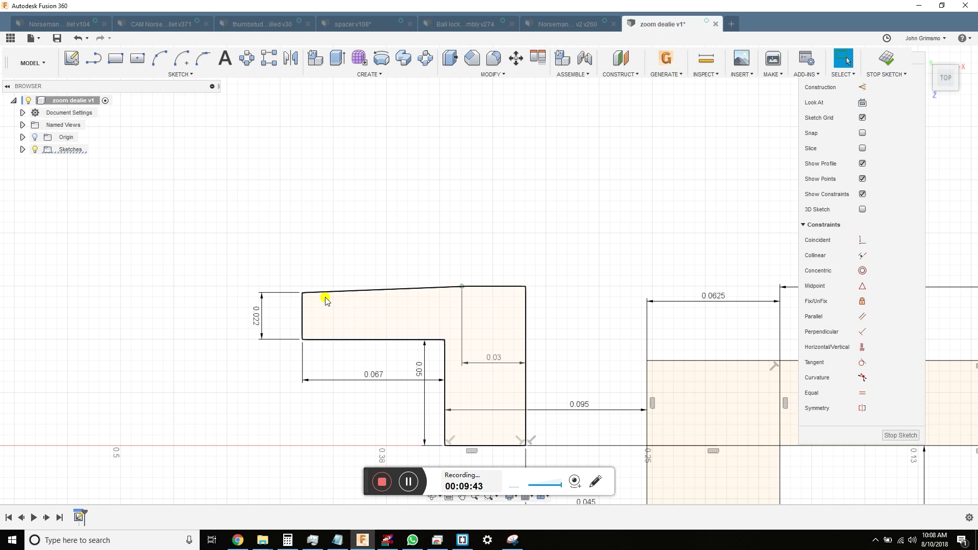
Step: Dimension the latch tip's height and reshape its top into a sloped edge
scroll(326, 301, down, 3)
click(526, 306)
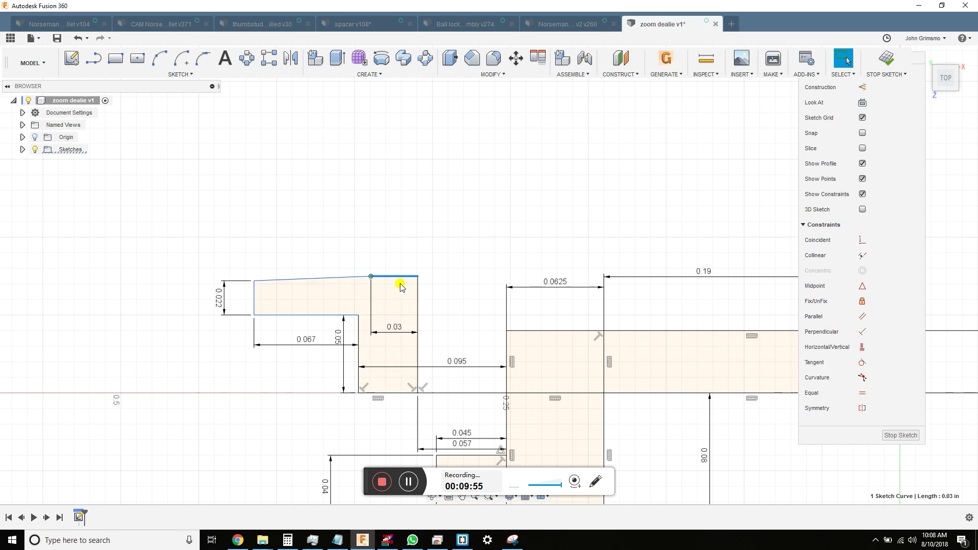
key(d)
click(433, 291)
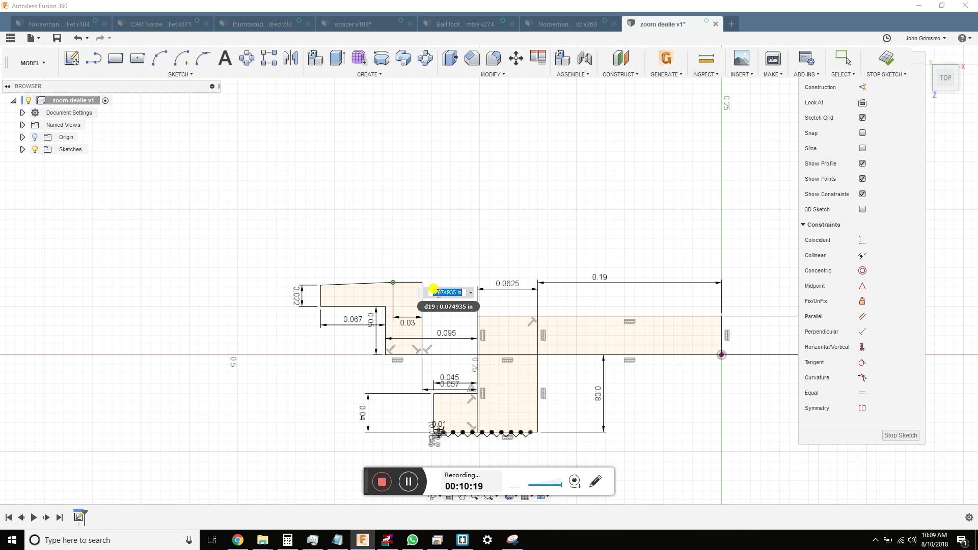
right_click(393, 306)
drag(401, 282, 411, 265)
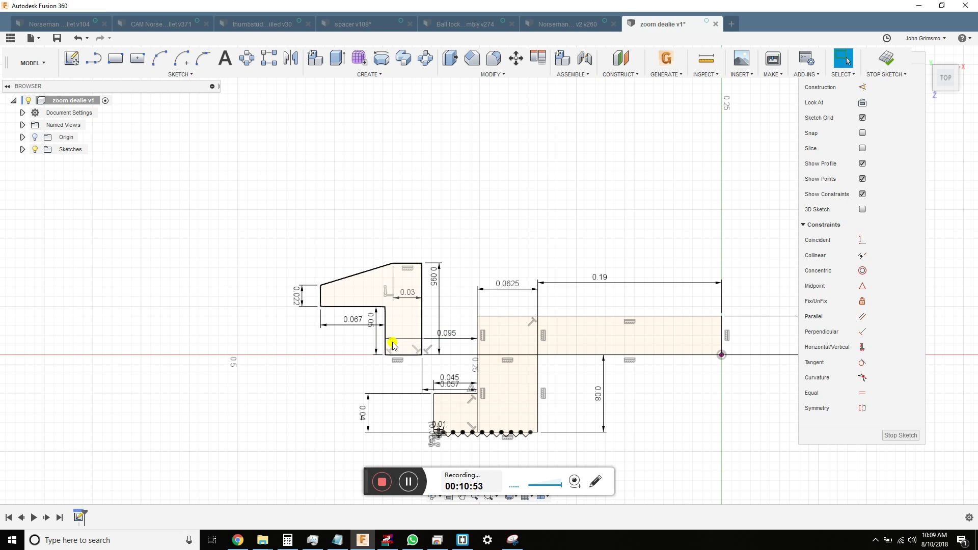
Step: Trim the edge between tip and bar, and reposition the 0.0625 and 0.095 dimensions
scroll(434, 322, up, 2)
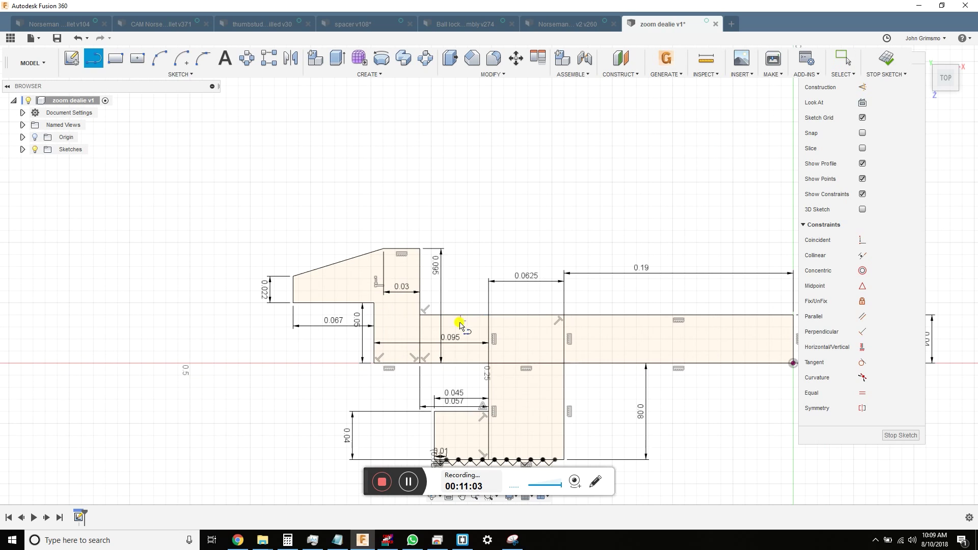
key(t)
click(421, 334)
key(Escape)
scroll(539, 365, down, 2)
drag(530, 296, 541, 347)
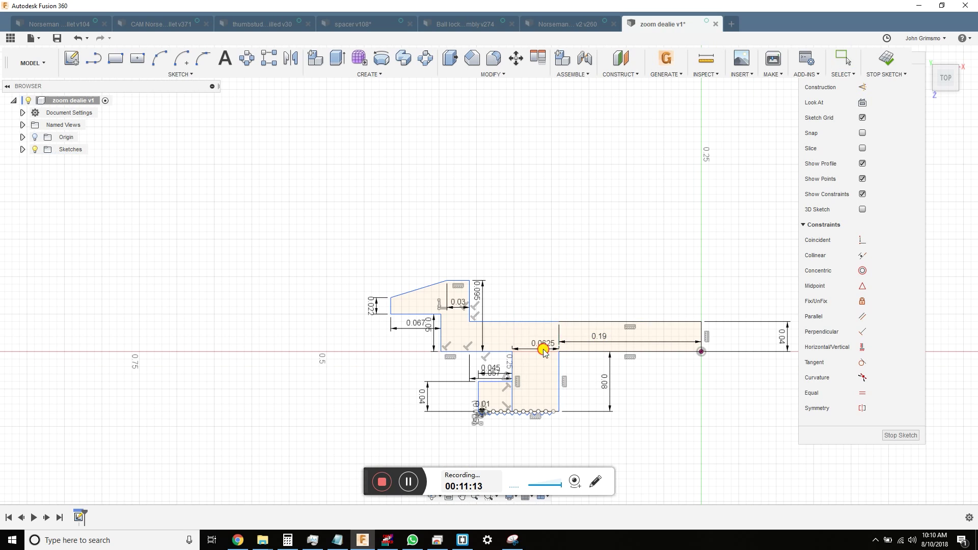
drag(482, 306, 392, 328)
Step: Trim the six straight segments above the zigzag and finish the sketch
scroll(377, 319, down, 2)
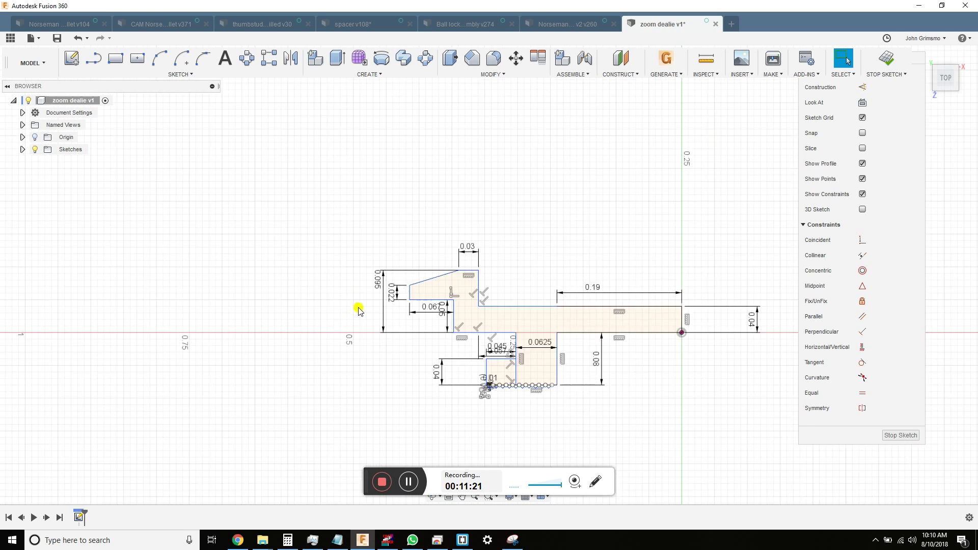
key(t)
scroll(448, 343, up, 6)
click(448, 342)
click(337, 342)
click(382, 342)
click(428, 342)
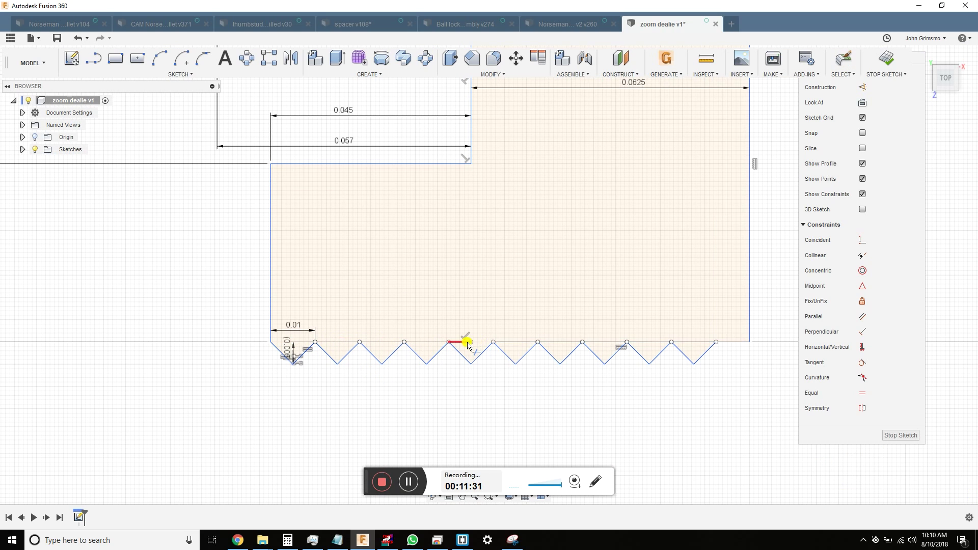
click(472, 342)
click(590, 342)
scroll(545, 341, down, 2)
scroll(474, 339, down, 4)
key(Escape)
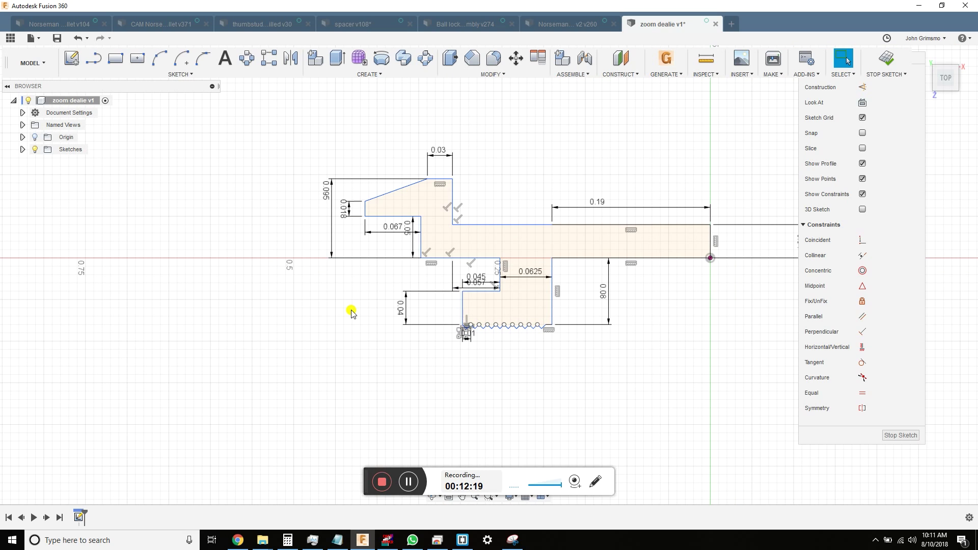
click(920, 437)
mouse_move(362, 188)
shift+middle_down()
mouse_move(393, 255)
mouse_move(497, 233)
shift+middle_up()
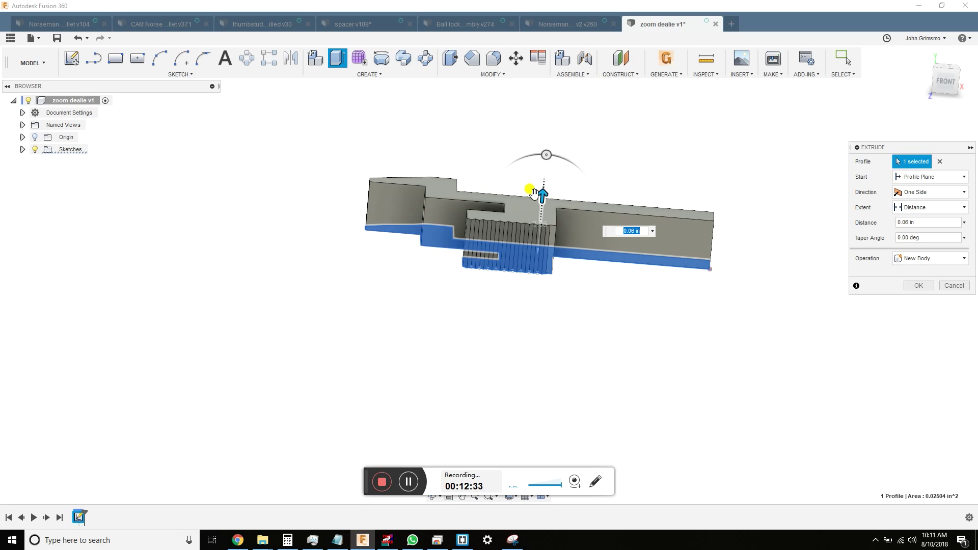
Step: Confirm the 0.06 in extrusion as a new body and orbit around the solid latch
key(Return)
shift+middle_drag(533, 192, 469, 289)
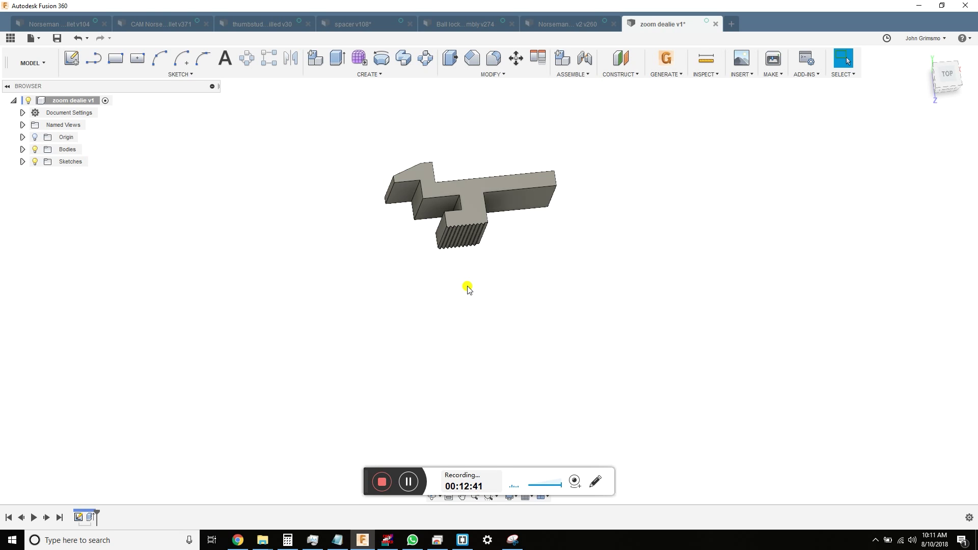
shift+middle_drag(478, 265, 400, 210)
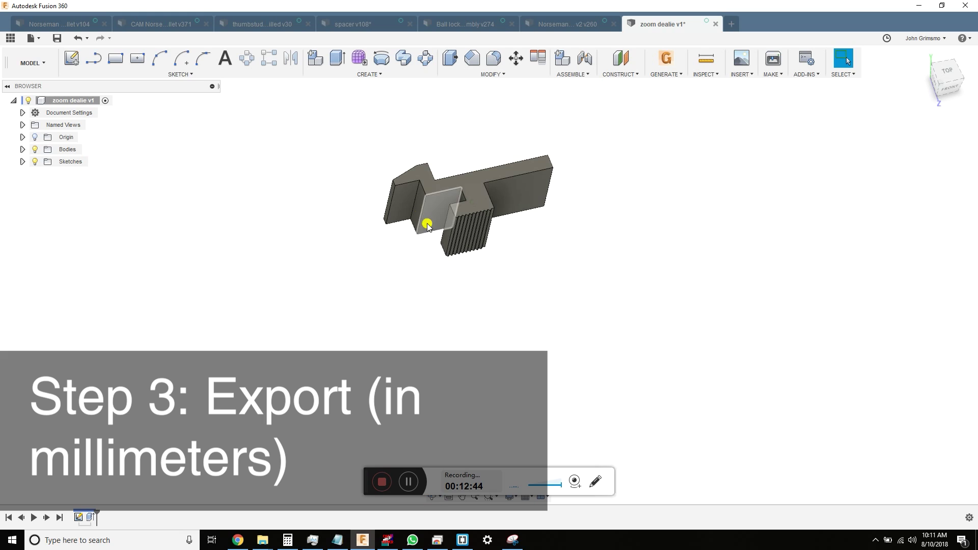
Step: Change the document units to millimeters
click(22, 113)
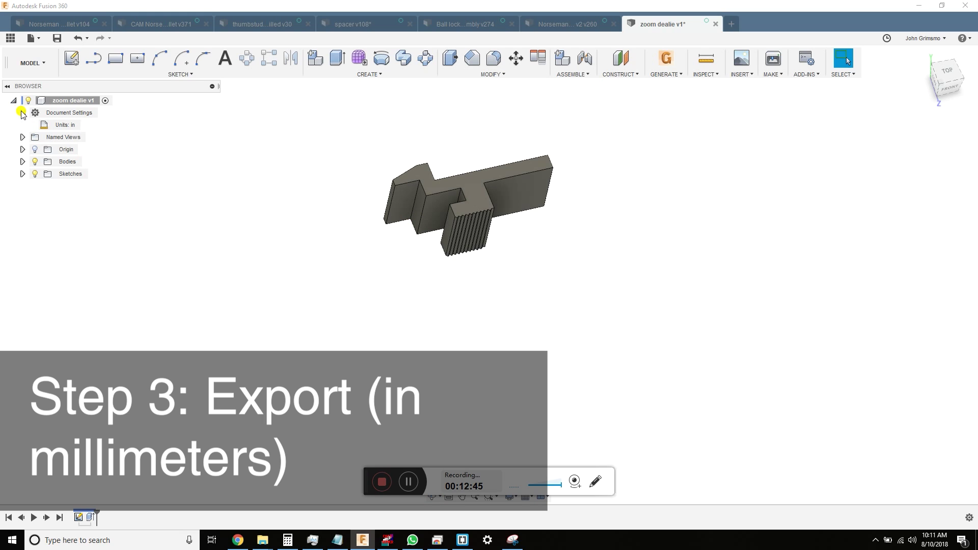
click(86, 124)
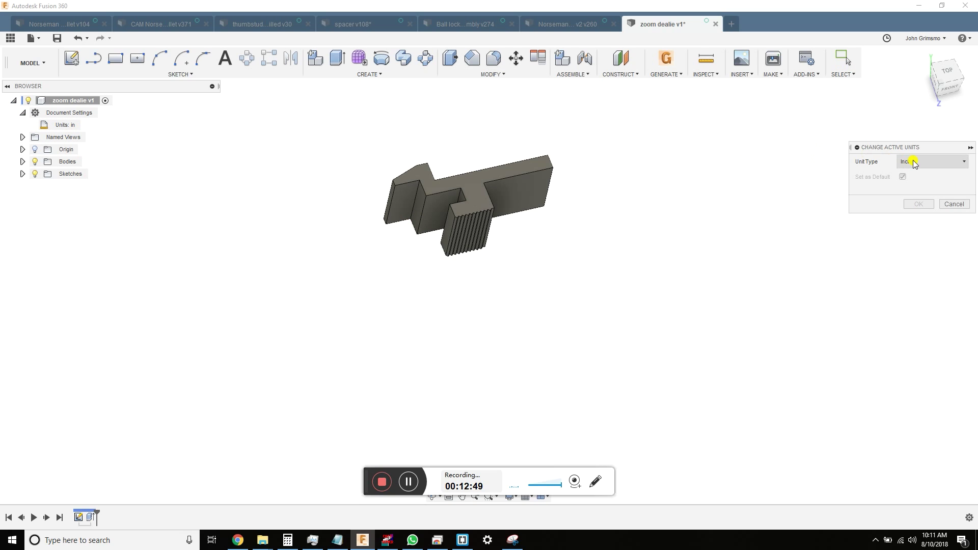
click(912, 161)
click(917, 187)
click(923, 204)
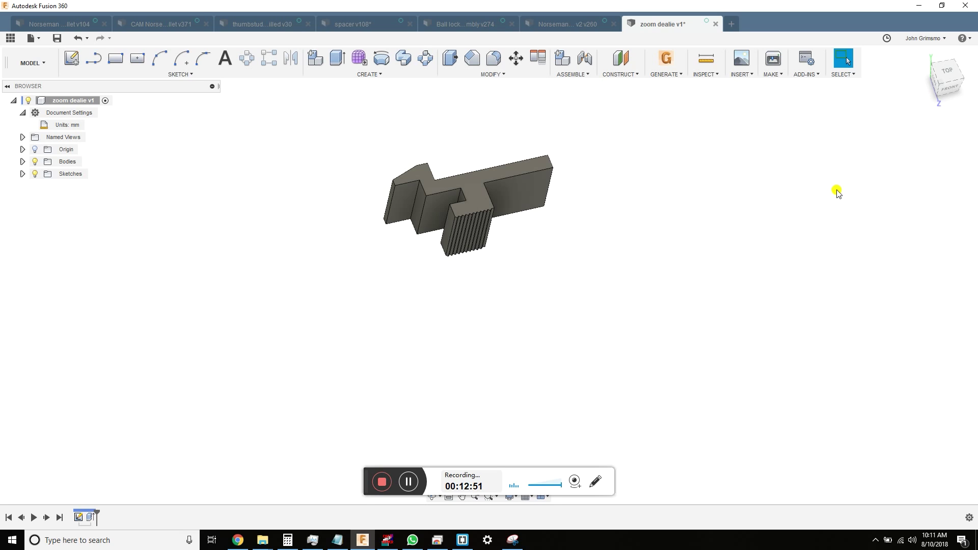
Step: Export Body1 as an STL named 'Zoom recorder door flappy'
click(23, 162)
right_click(71, 174)
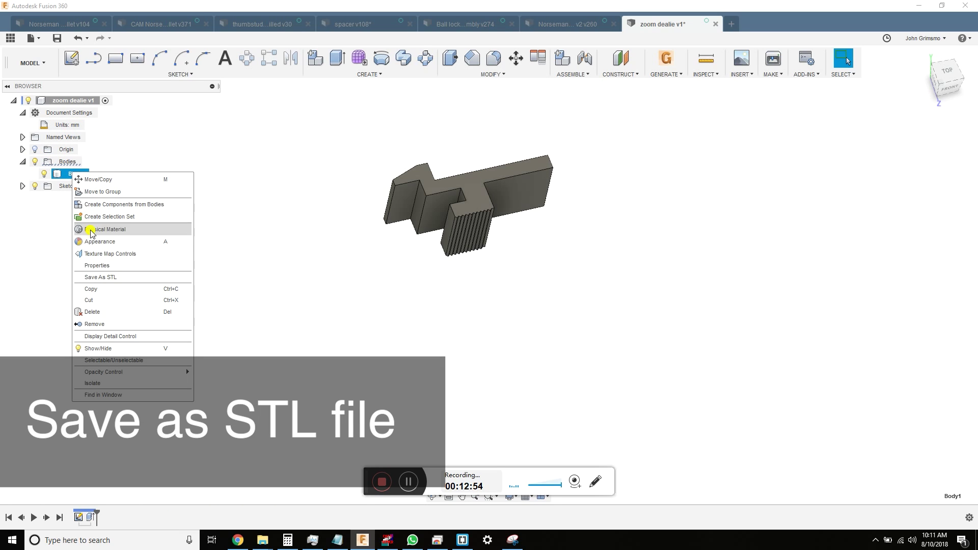
click(99, 278)
click(918, 311)
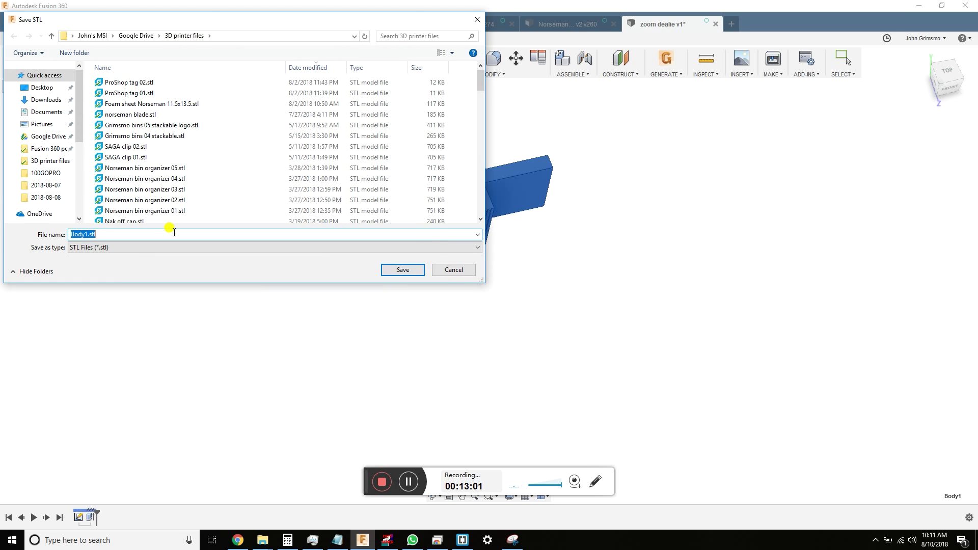
text(Zoom recorder door flappy)
key(Return)
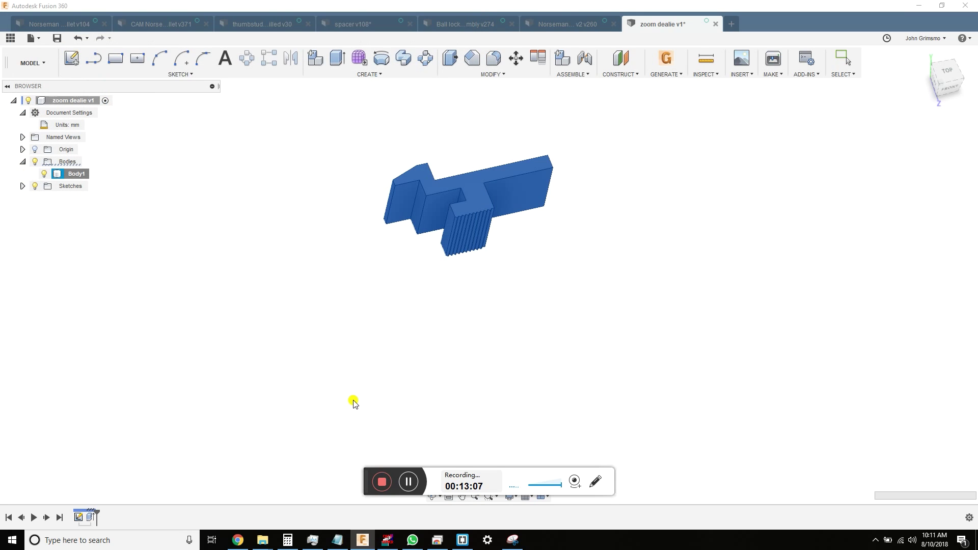
Step: Launch Ultimaker Cura by searching 'cura' from the taskbar
click(70, 539)
text(cura)
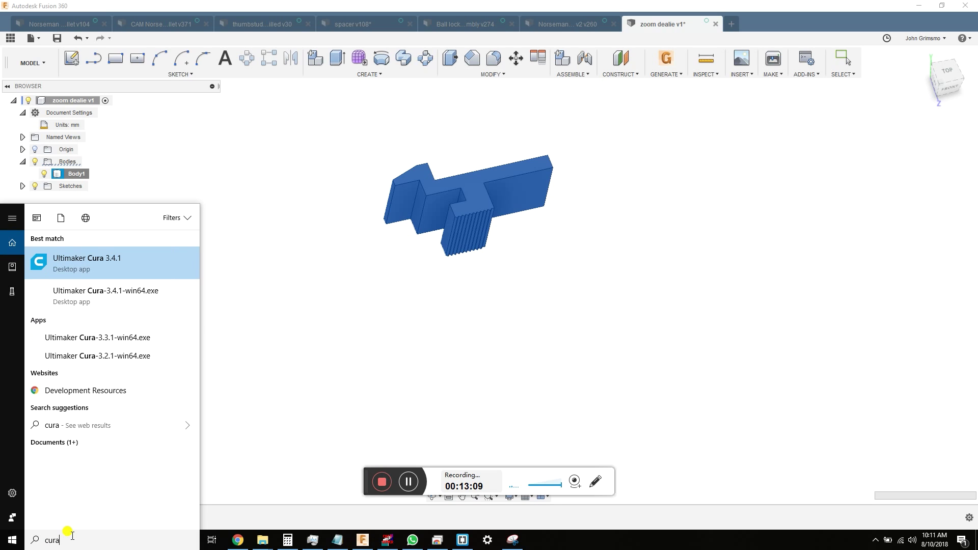
key(Return)
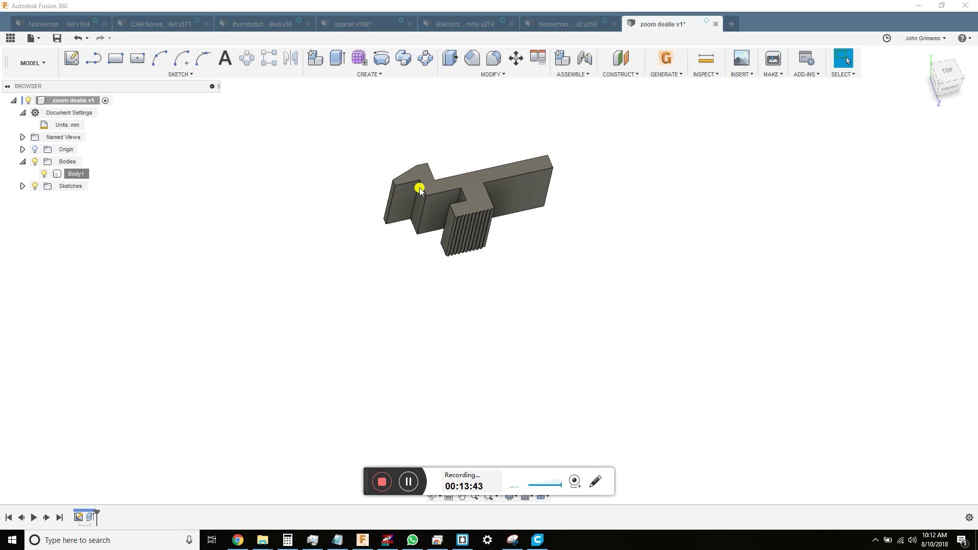
Step: Save the Fusion 360 design as a new version, then bring Cura forward
click(300, 230)
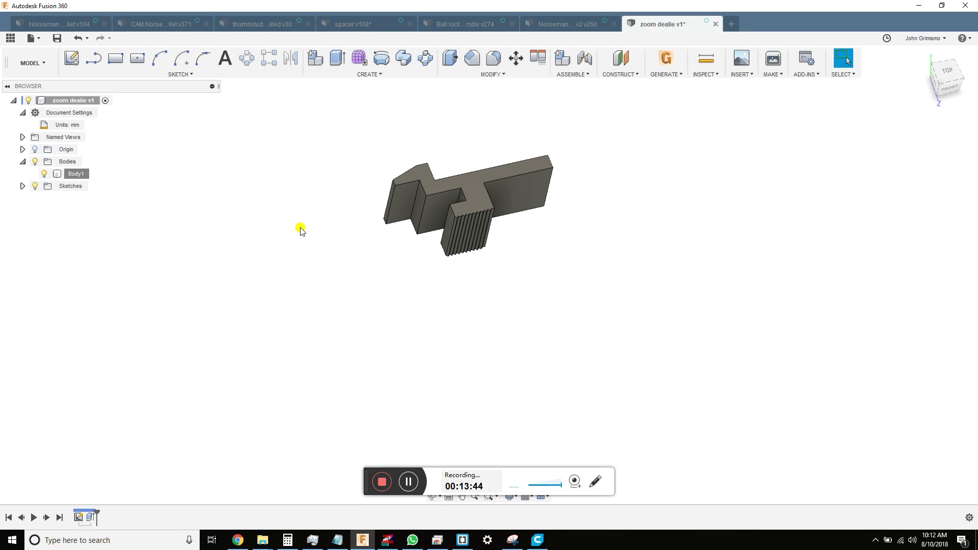
key(ctrl+s)
click(477, 276)
click(524, 537)
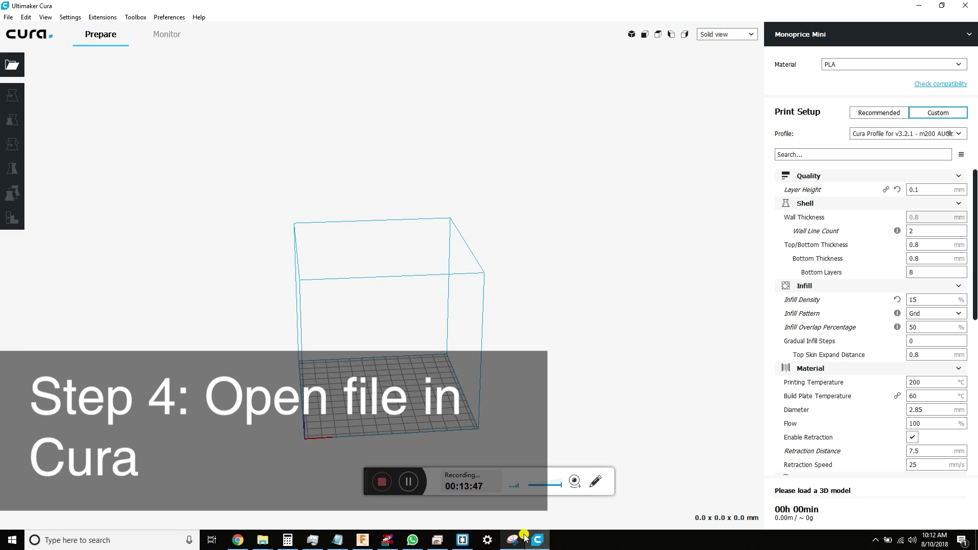
Step: Open the exported Zoom recorder door flappy STL onto Cura's build plate
click(12, 71)
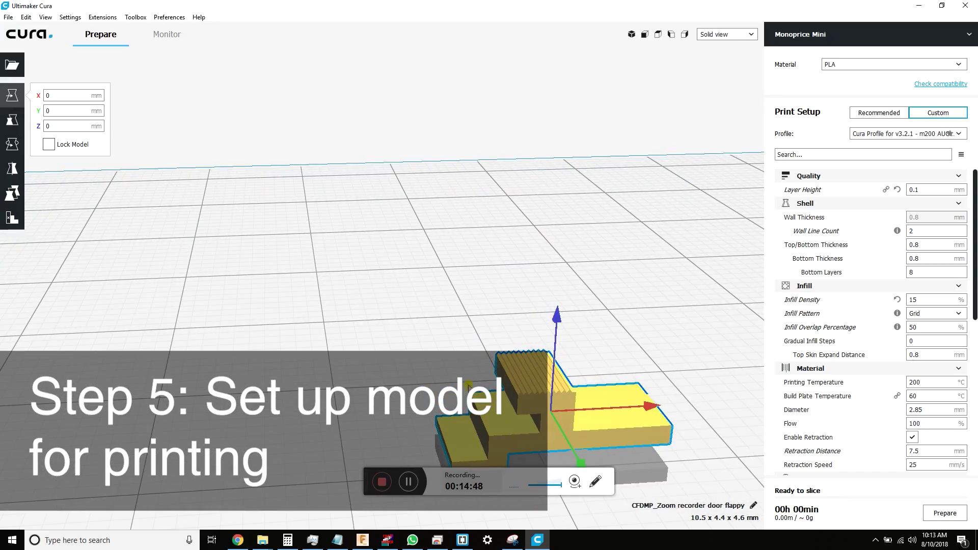
Step: Rotate the latch 90° onto its long edge, giving 10.5 x 4.6 x 4.4 mm
click(12, 120)
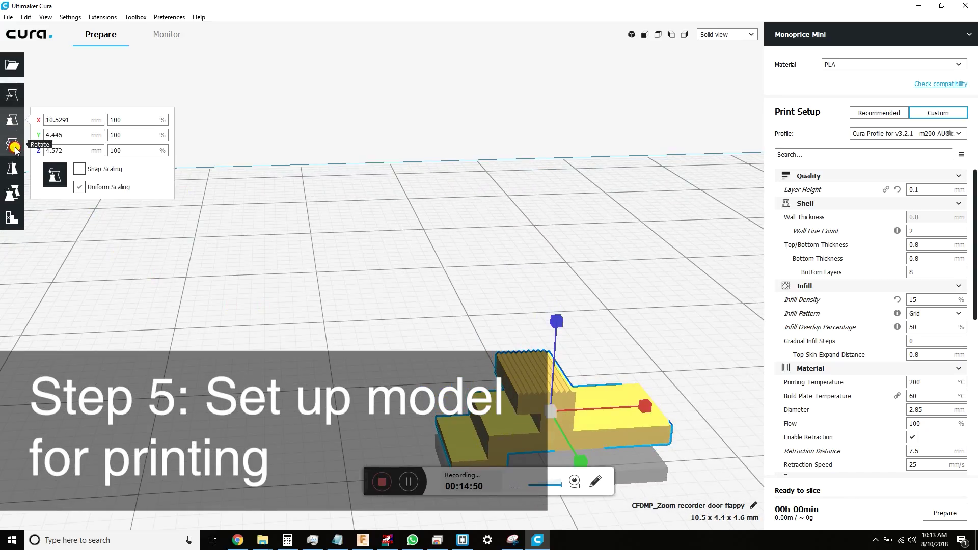
click(12, 144)
right_drag(546, 396, 476, 381)
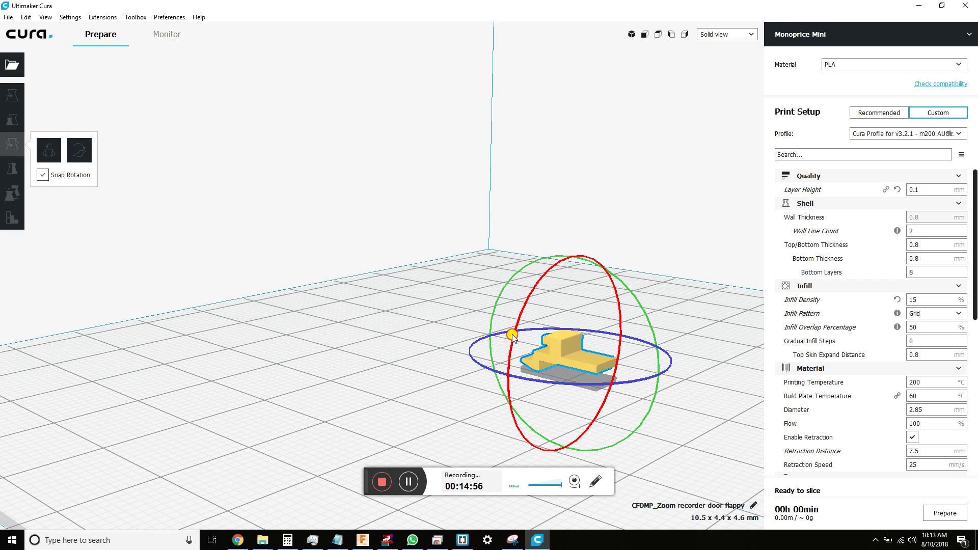
drag(512, 334, 601, 259)
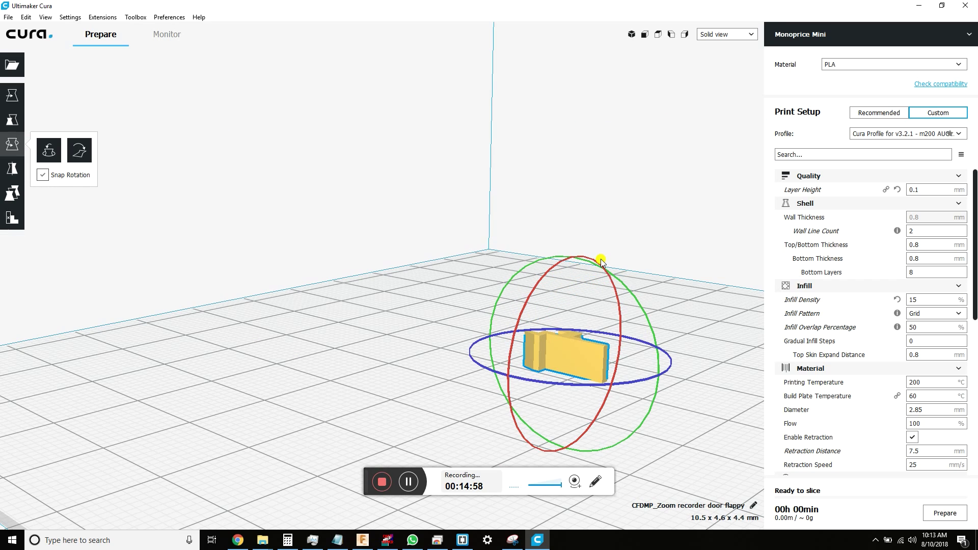
click(467, 389)
right_drag(468, 388, 482, 336)
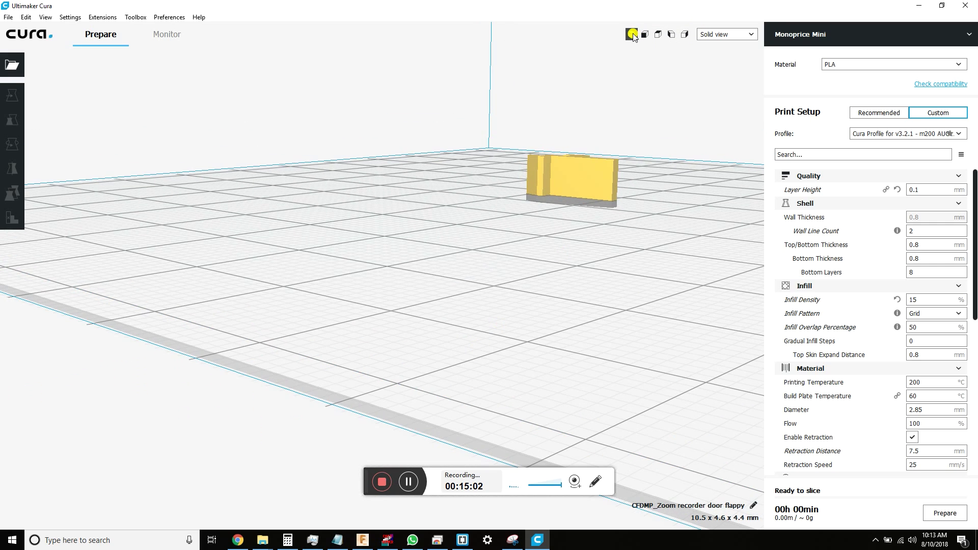
Step: Show the build plate from the top, zoomed in, in layer view
click(632, 35)
click(660, 35)
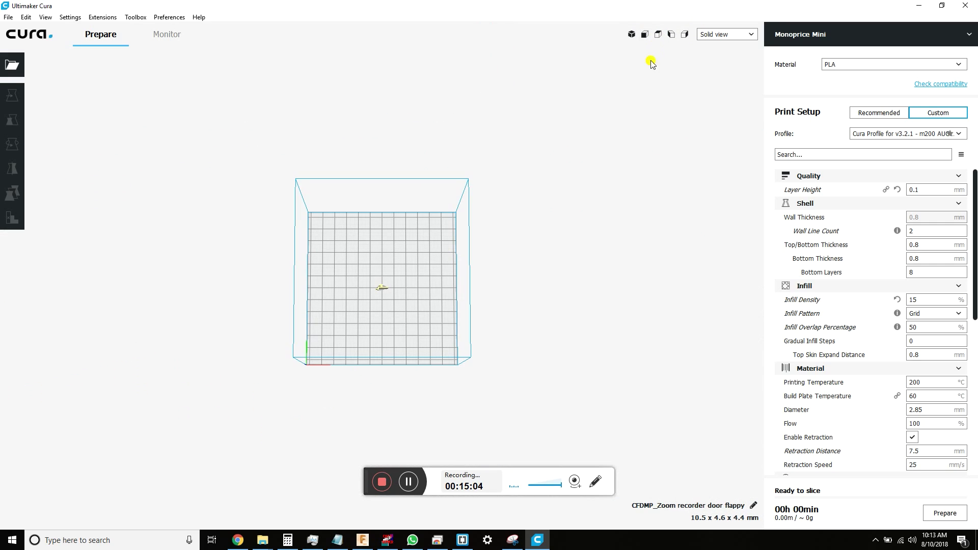
scroll(395, 304, up, 5)
click(728, 65)
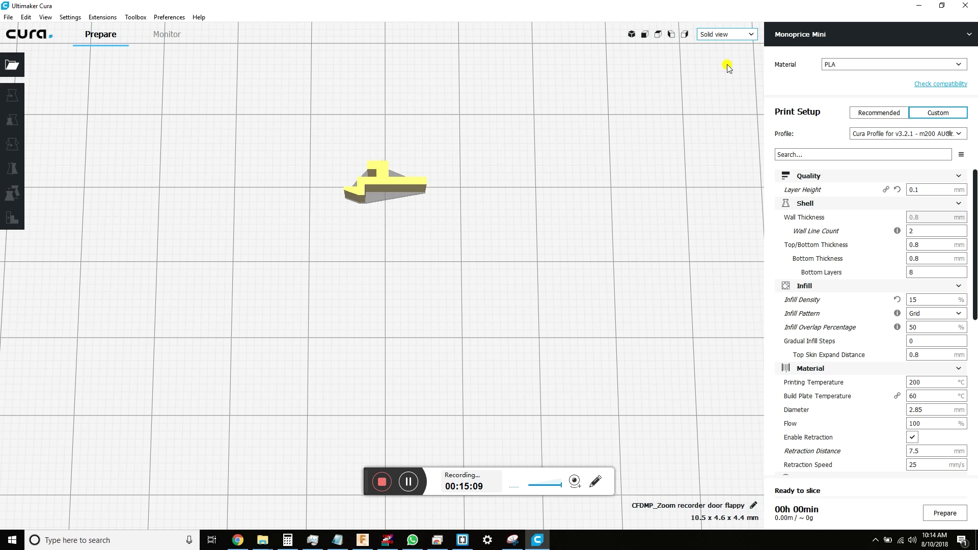
Step: Slice the latch and inspect the sliced preview from a tilted view
click(937, 513)
scroll(374, 136, up, 3)
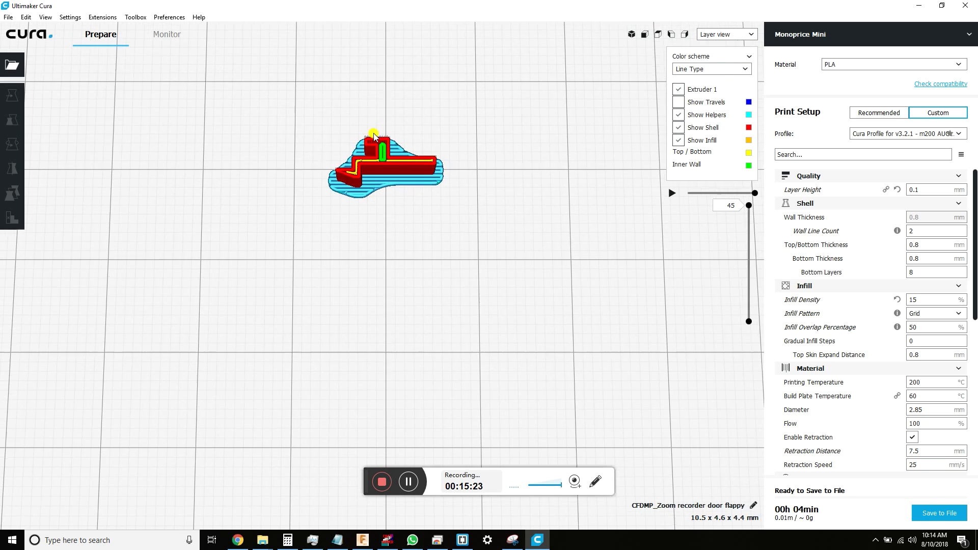
scroll(380, 137, up, 1)
right_drag(375, 129, 380, 144)
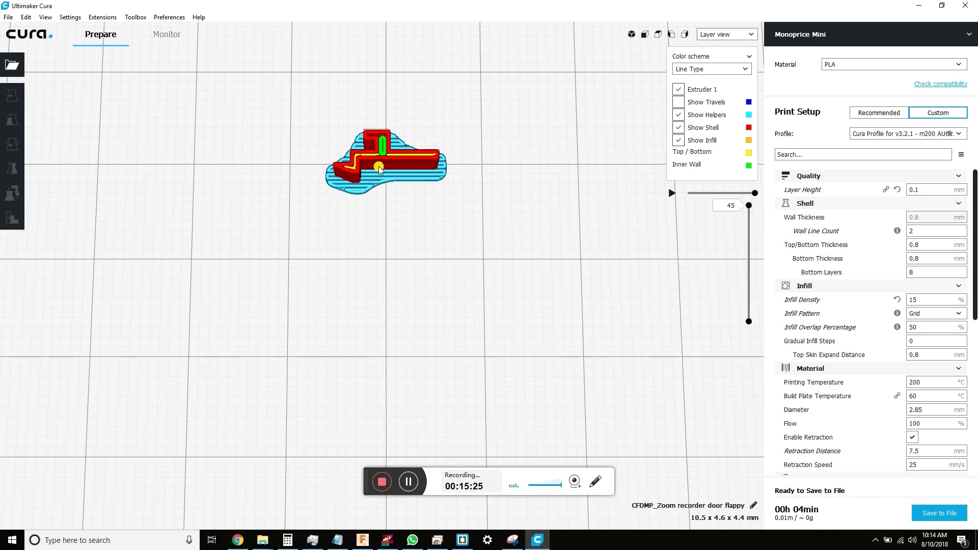
right_click(384, 190)
click(388, 186)
middle_drag(389, 188, 390, 233)
right_drag(390, 234, 362, 295)
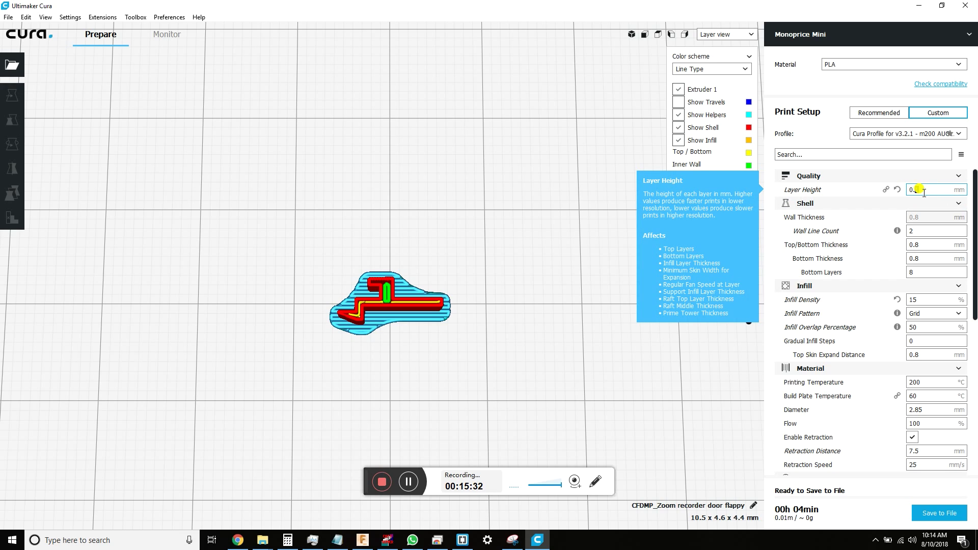
Step: Set layer height to 0.05 mm and infill density to 100%
key(BackSpace)
text(05)
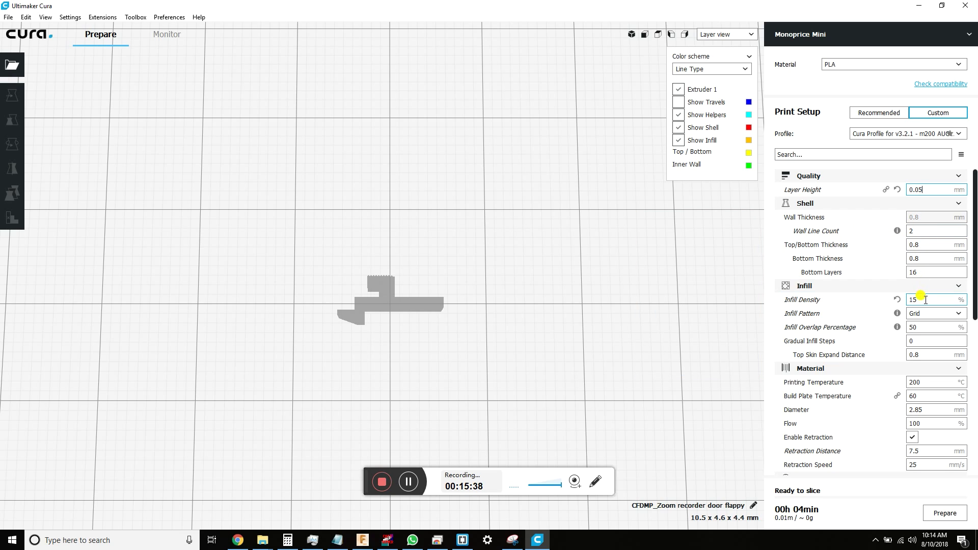
drag(926, 299, 910, 302)
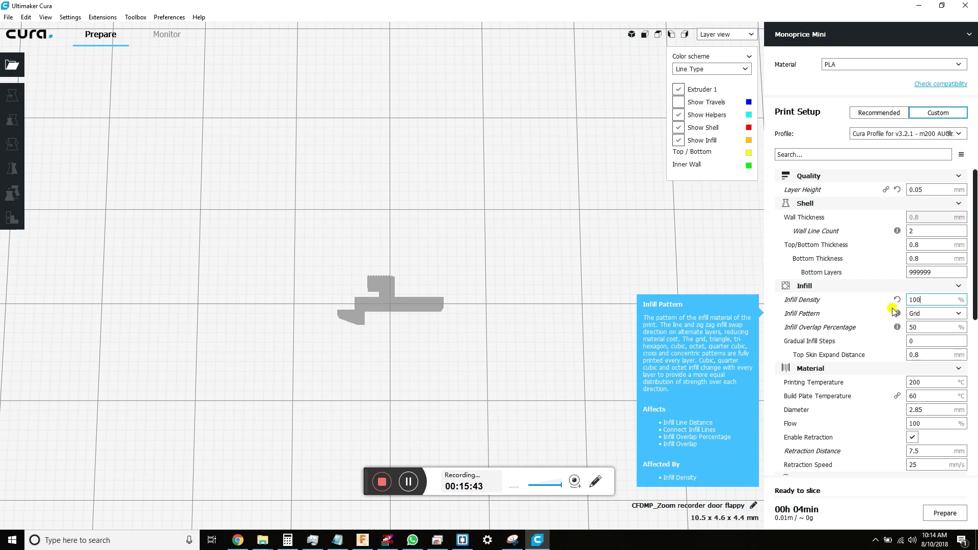
scroll(916, 384, down, 5)
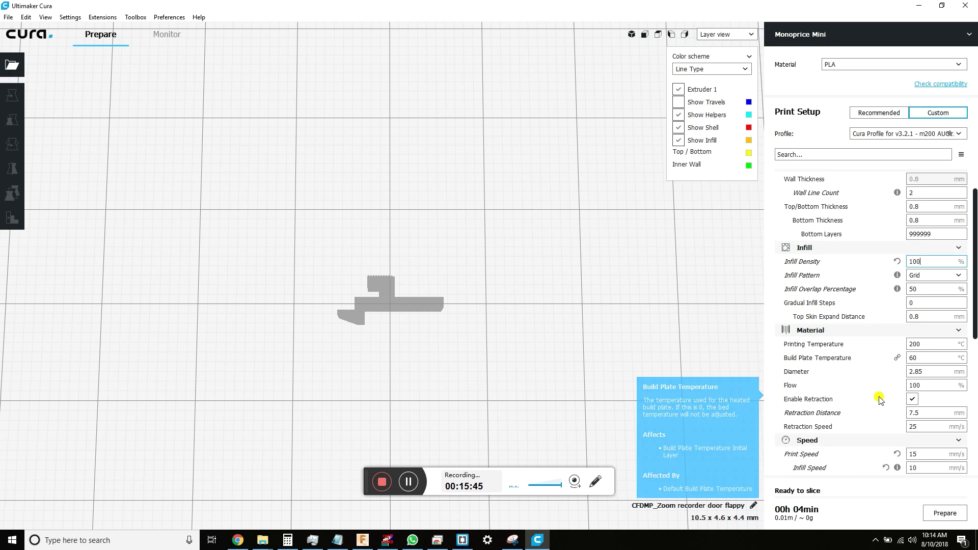
scroll(917, 337, down, 2)
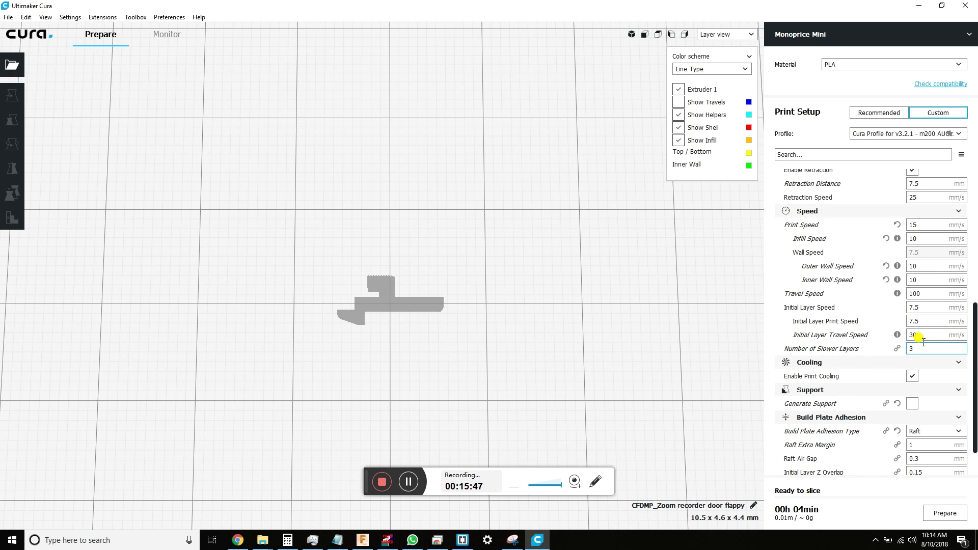
scroll(920, 337, down, 1)
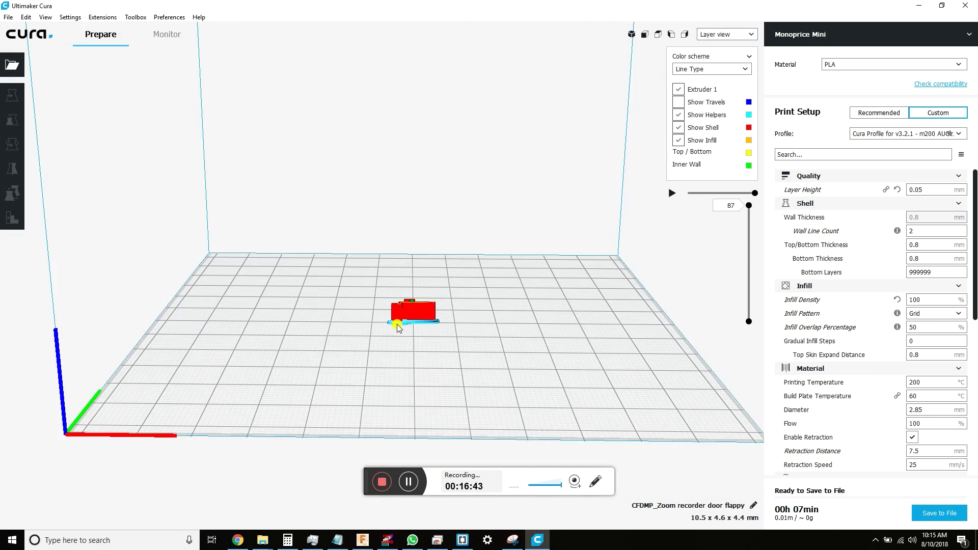
Step: Preview the sliced latch only up to layer 84
scroll(417, 349, up, 10)
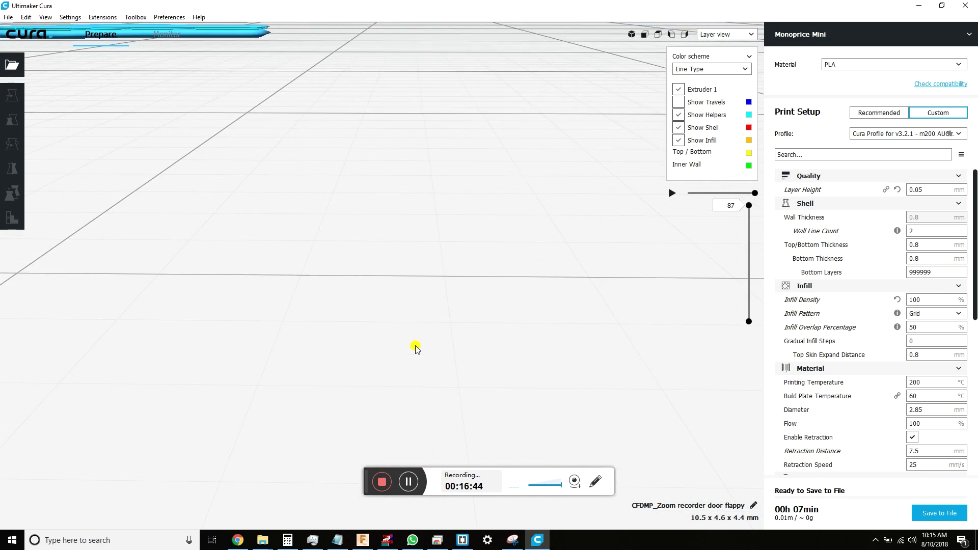
scroll(417, 350, down, 10)
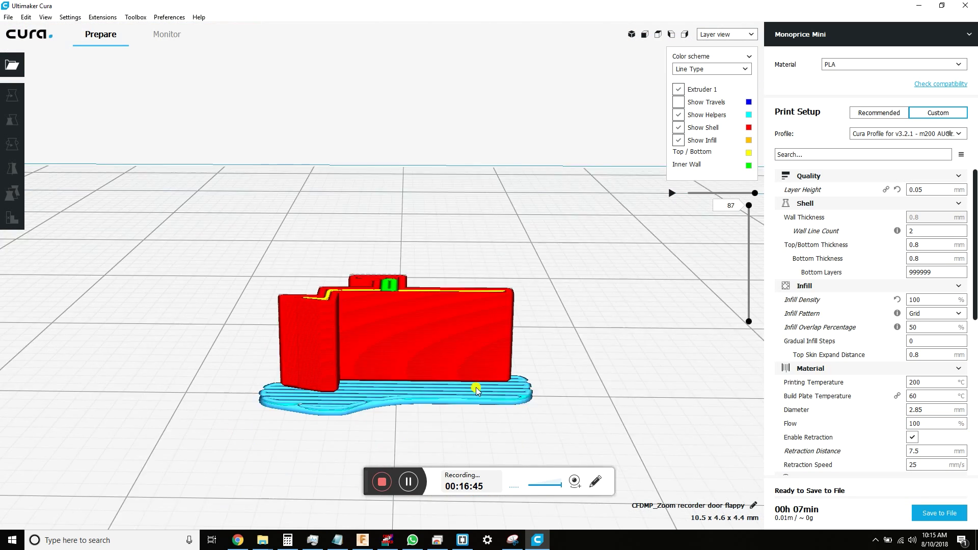
scroll(448, 352, up, 4)
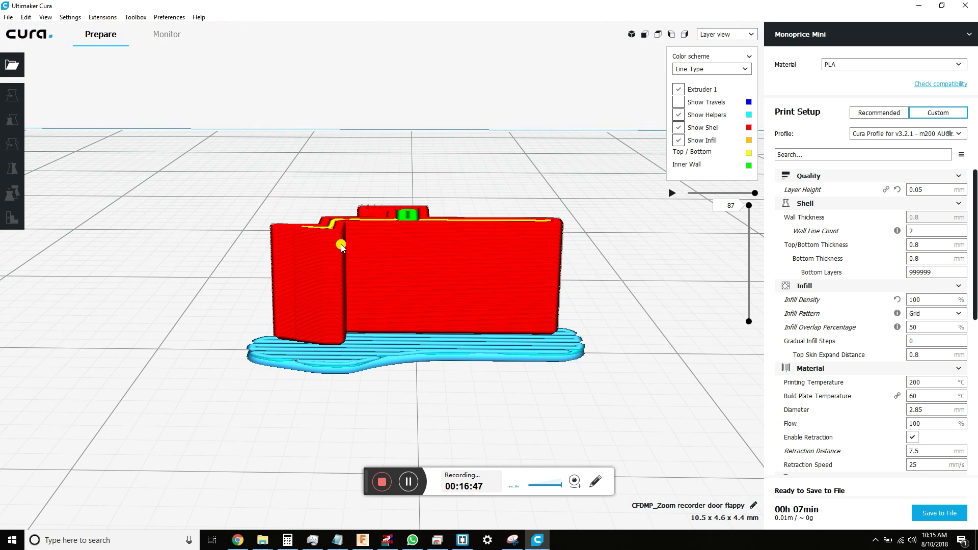
drag(749, 206, 777, 190)
middle_drag(387, 219, 380, 351)
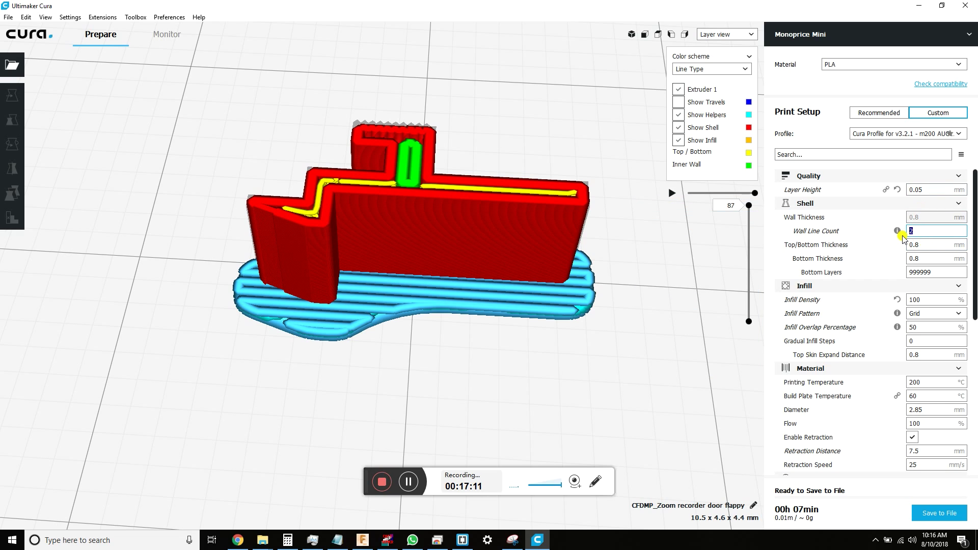
Step: Try a wall line count of 1, then restore it to the profile's 2
text(1)
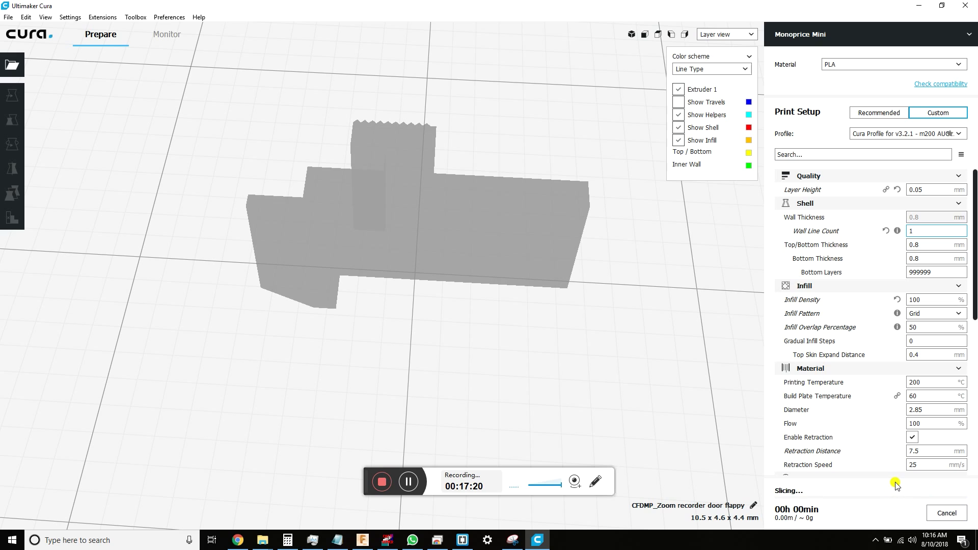
click(889, 232)
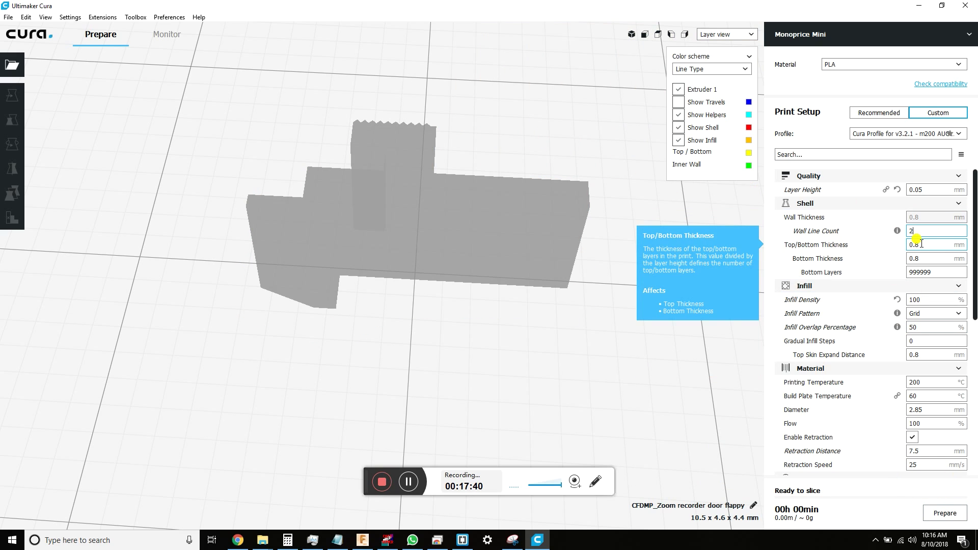
drag(975, 218, 973, 330)
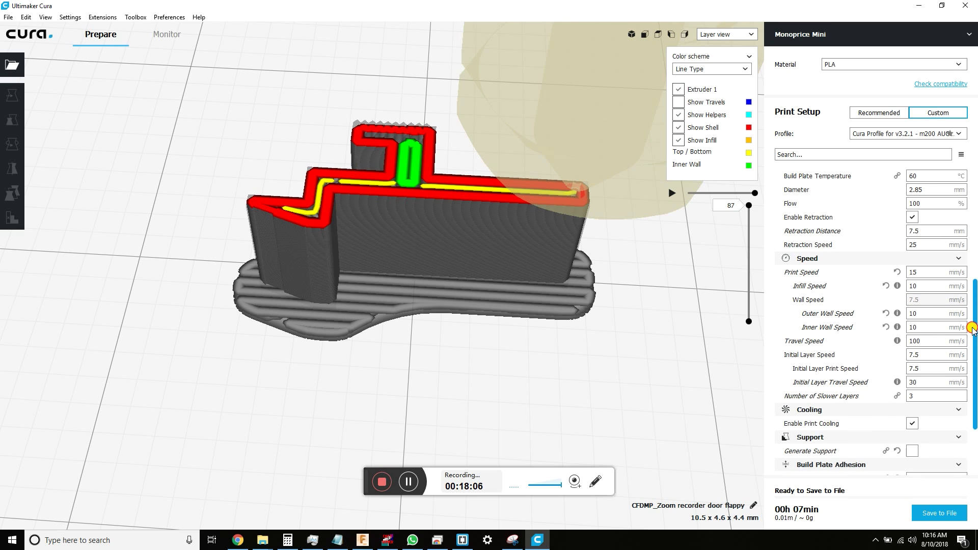